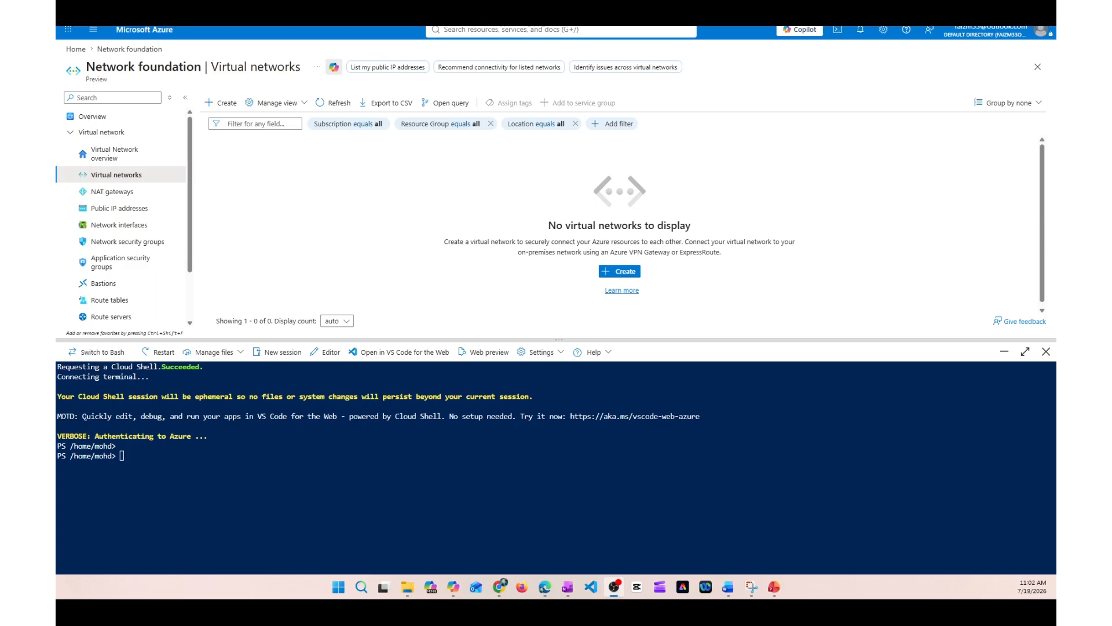
Switch to the PowerPoint presentation to review the Azure ExpressRoute agenda, and return to the Azure portal
{"action": "key", "text": "alt+Tab"}
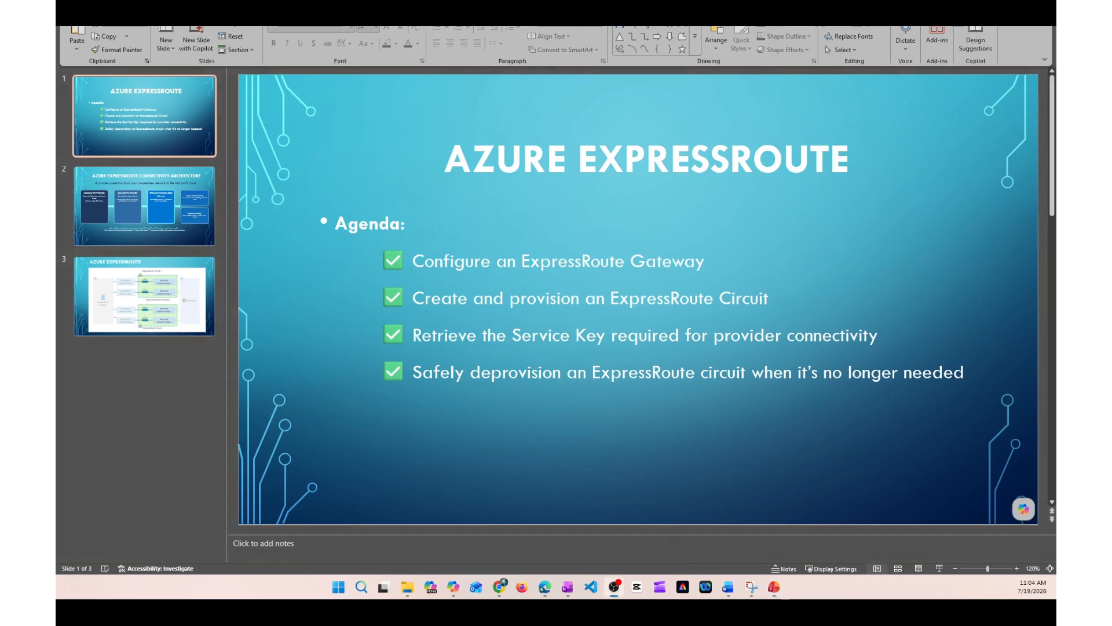
{"action": "left_click", "coordinate": [775, 590]}
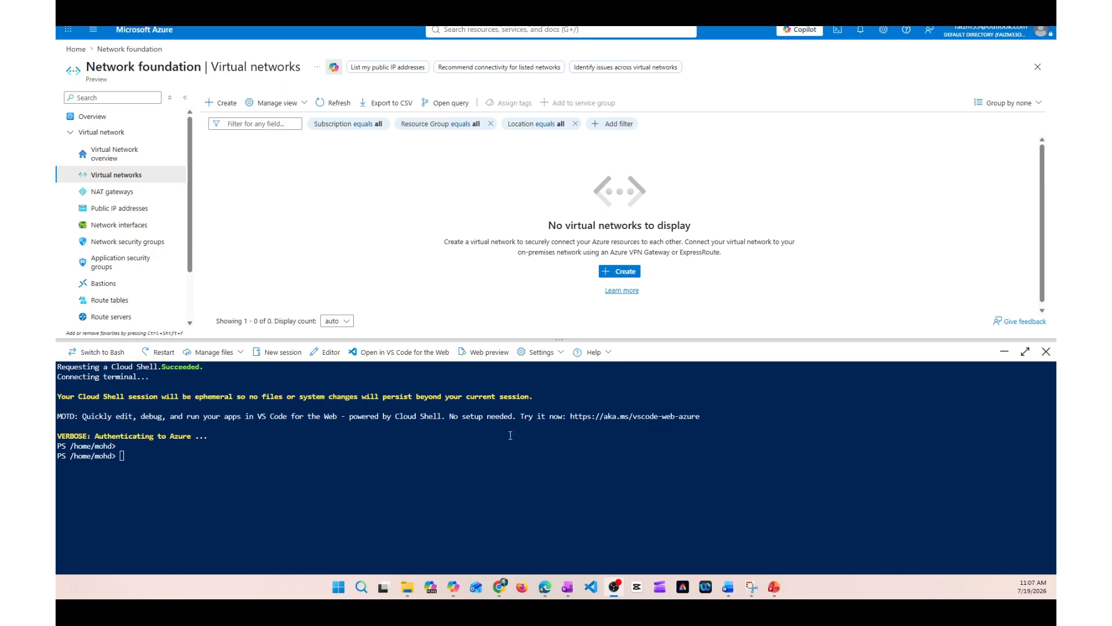
Minimise the Cloud Shell and start creating a new virtual network from the Virtual networks service
{"action": "left_click", "coordinate": [1005, 351]}
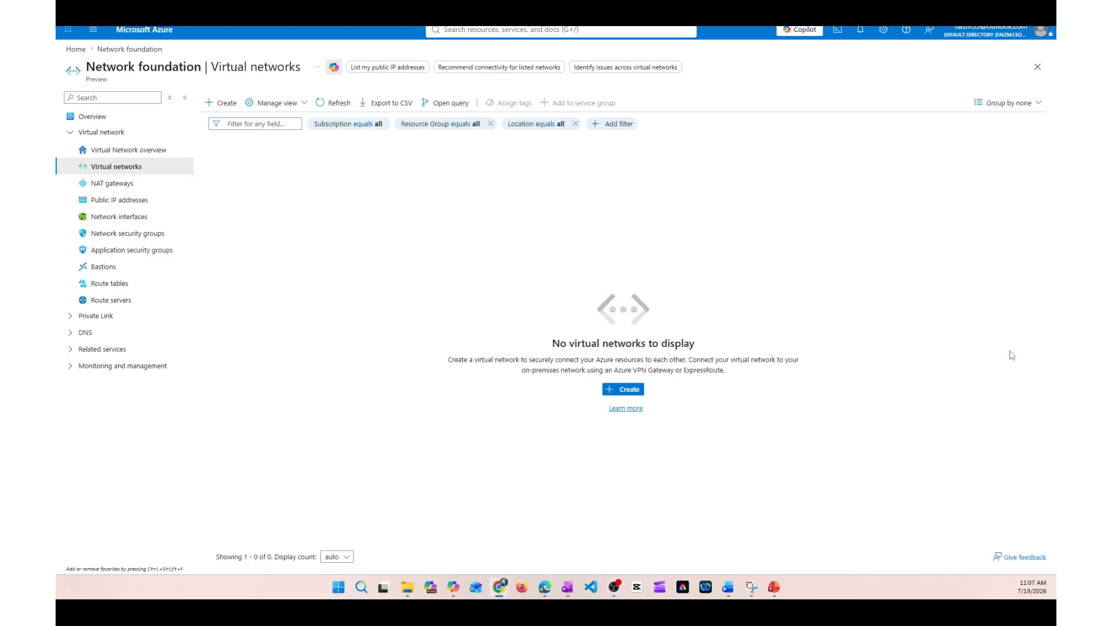
{"action": "left_click", "coordinate": [508, 30]}
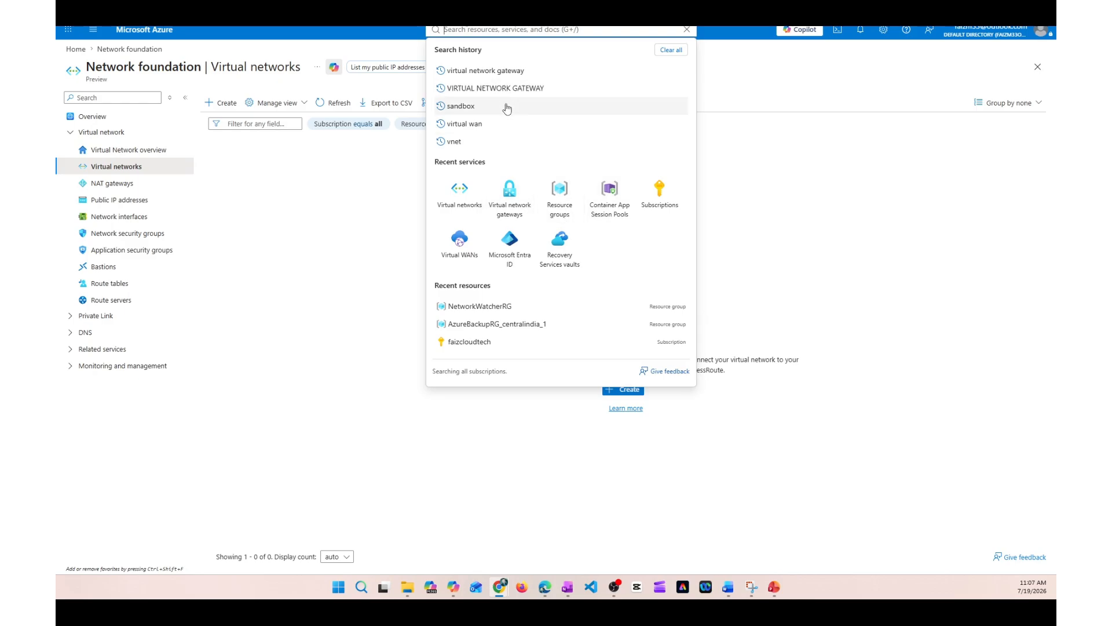
{"action": "left_click", "coordinate": [460, 188]}
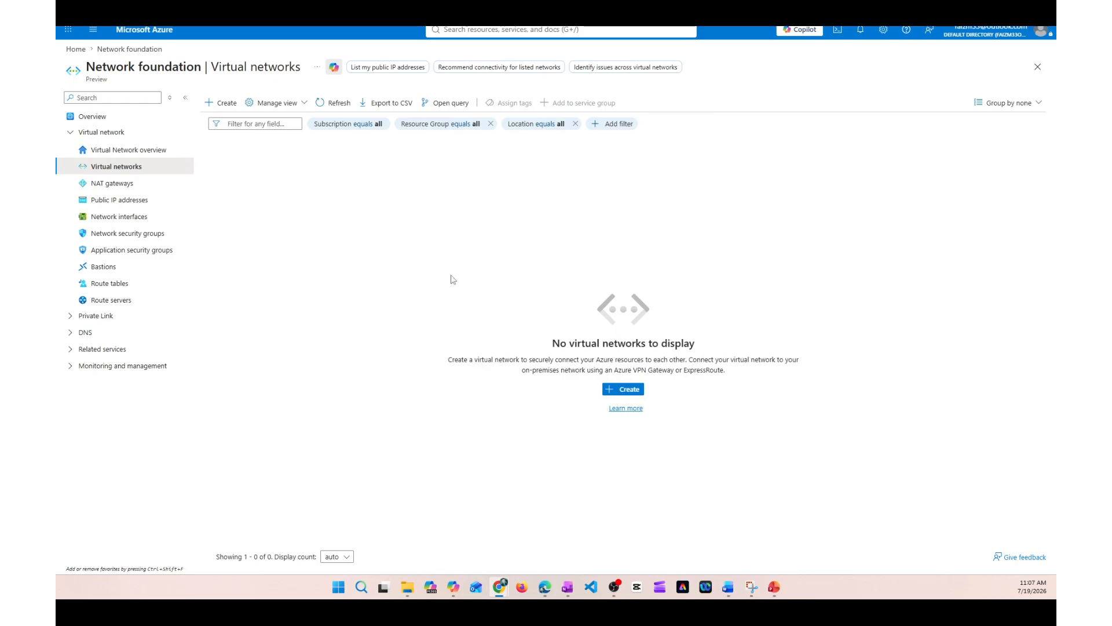
{"action": "left_click", "coordinate": [222, 103]}
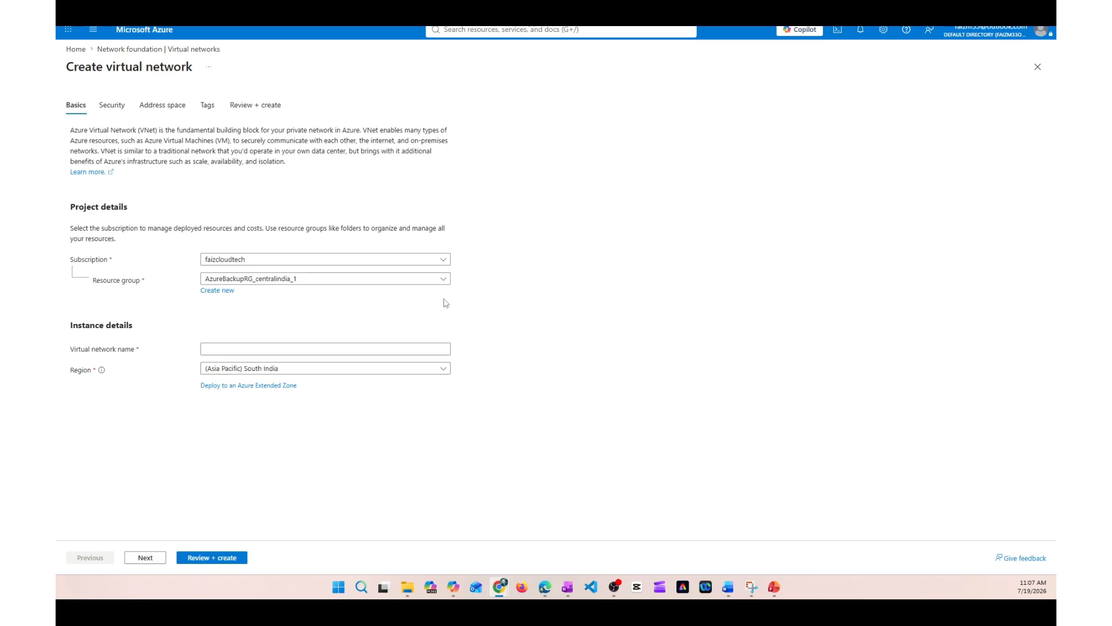
Create a new resource group RG-01 for the virtual network and name the network ER-vNet
{"action": "left_click", "coordinate": [220, 291]}
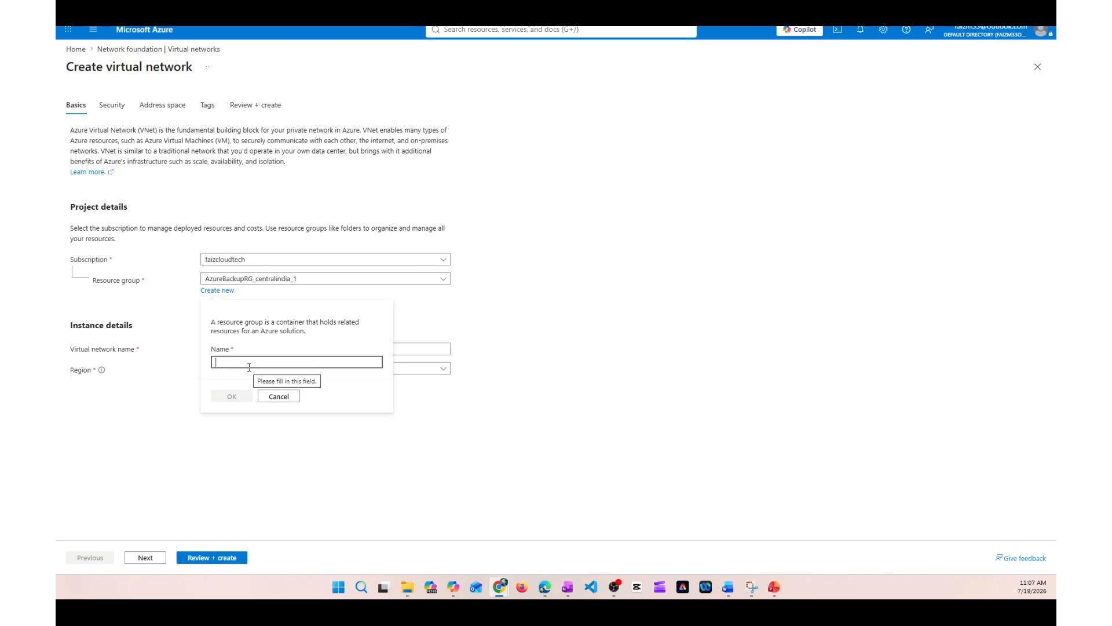
{"action": "type", "text": "RG"}
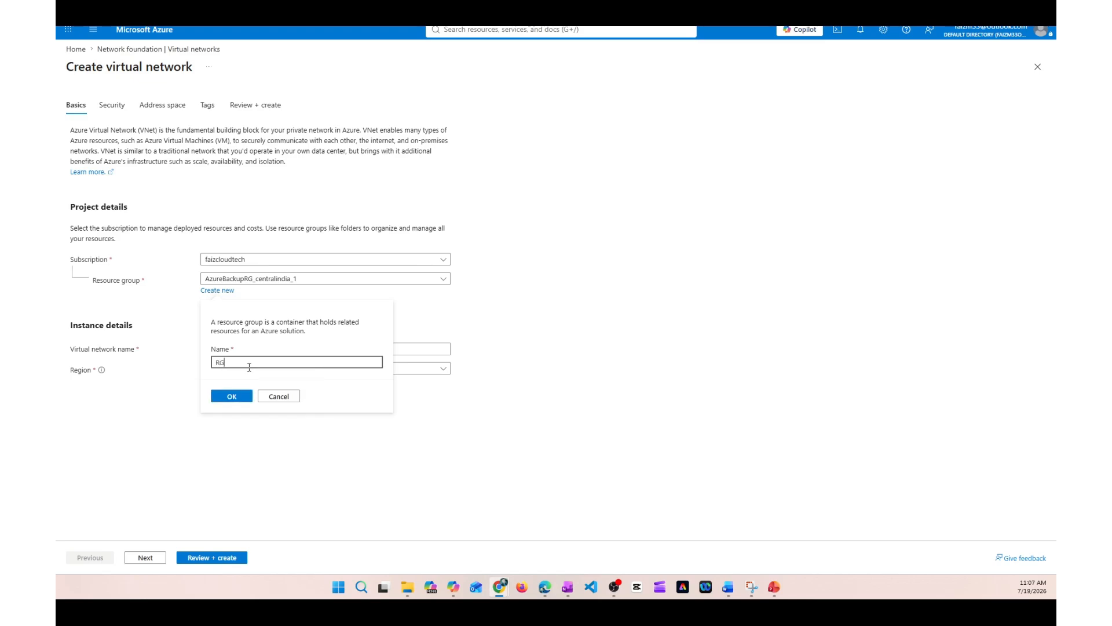
{"action": "type", "text": "-01"}
{"action": "left_click", "coordinate": [231, 395]}
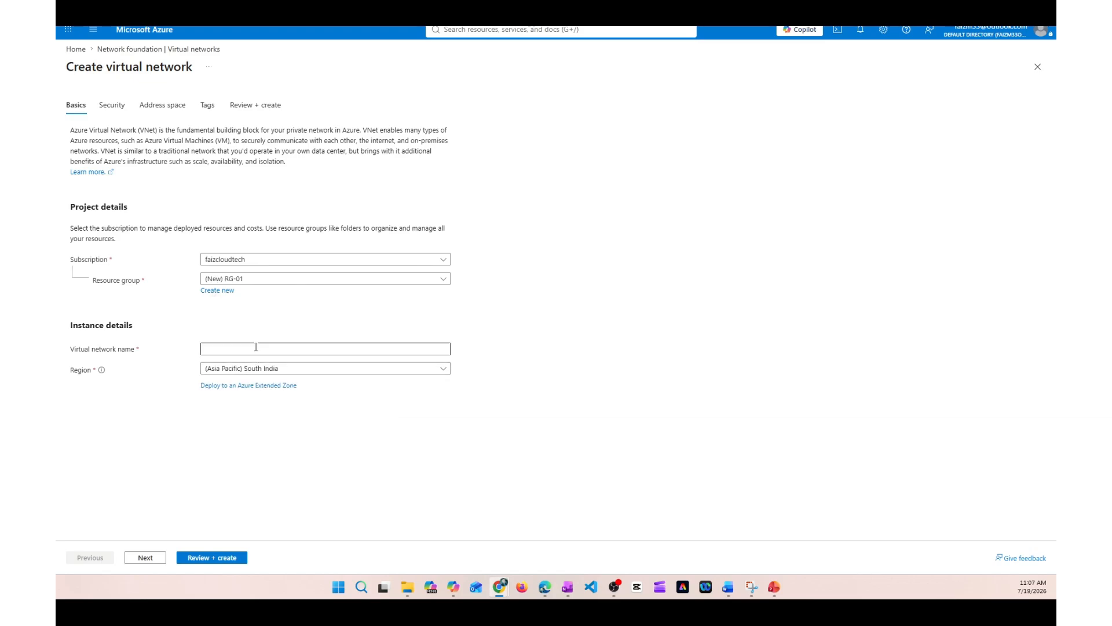
{"action": "left_click", "coordinate": [255, 348]}
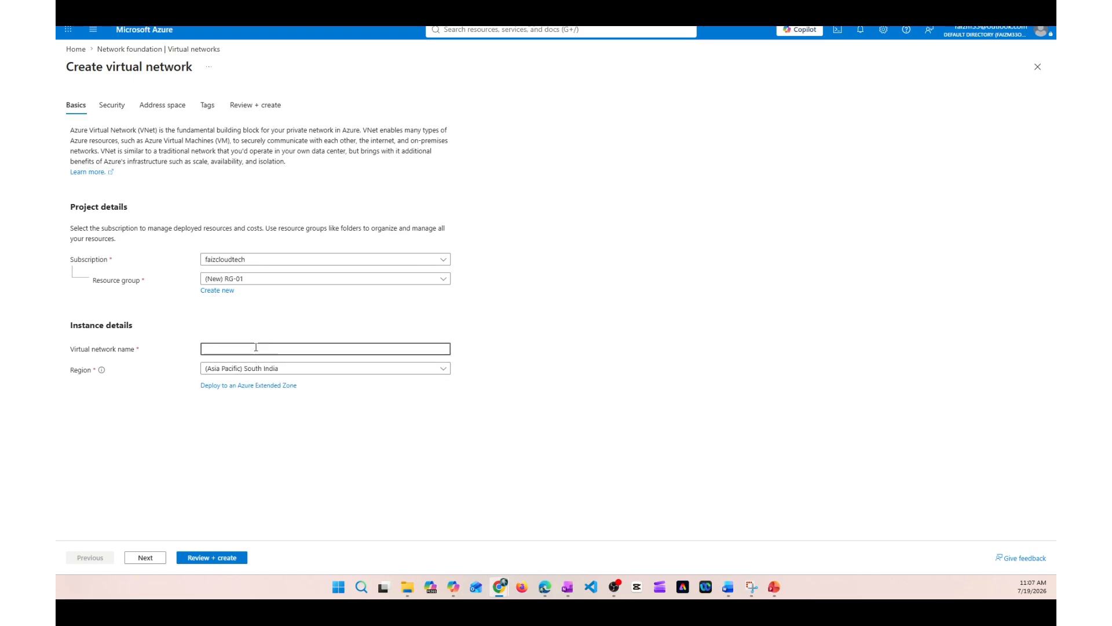
{"action": "type", "text": "ER-vNet"}
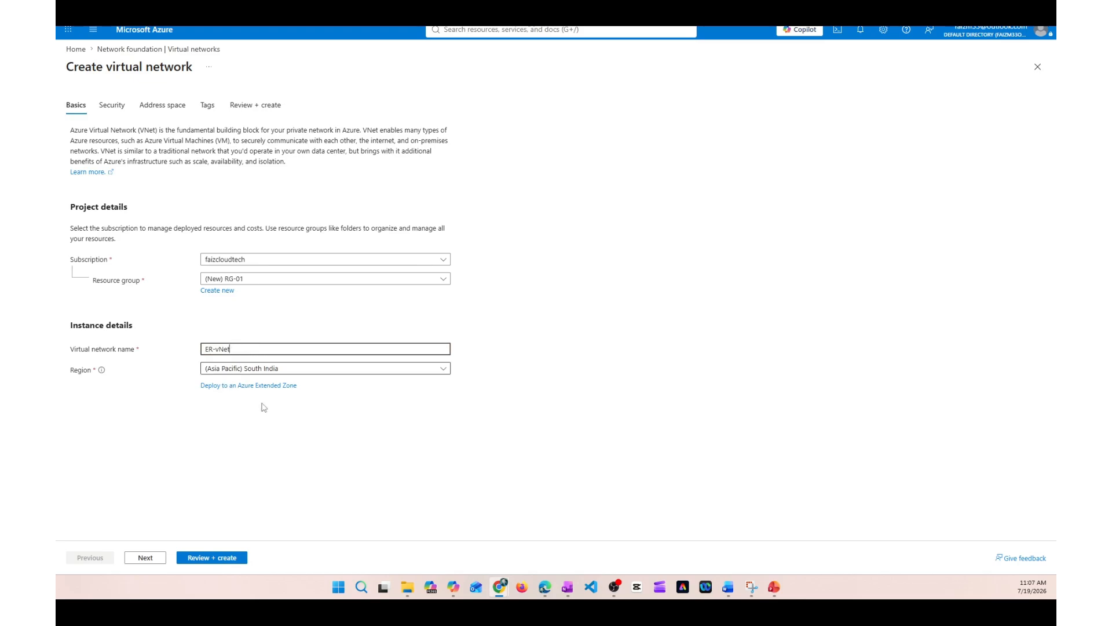
{"action": "left_click", "coordinate": [383, 371]}
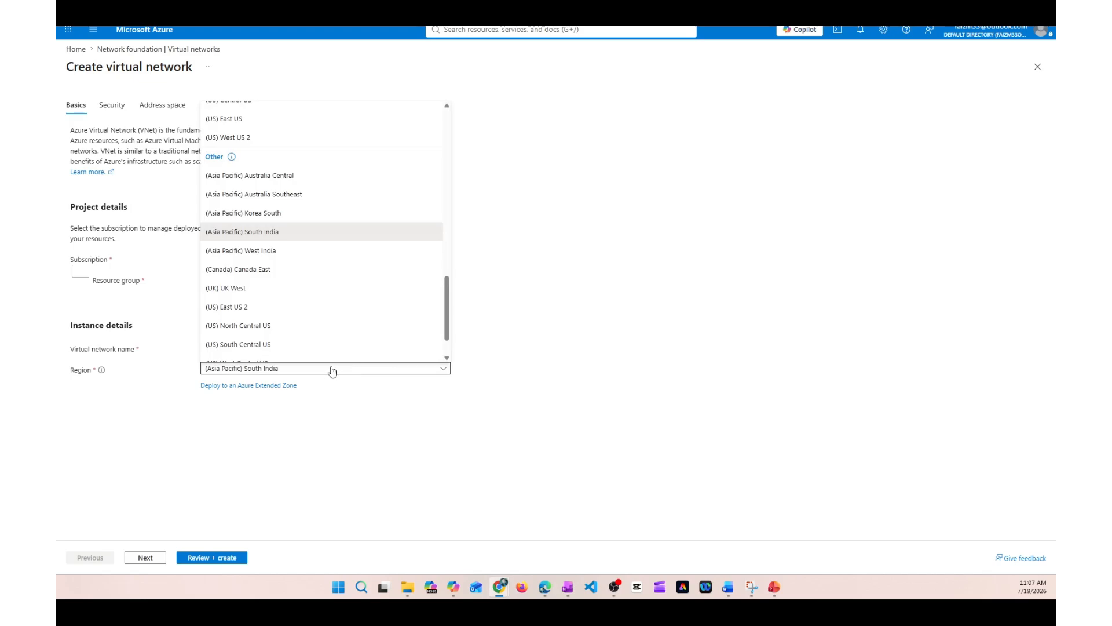
{"action": "scroll", "coordinate": [315, 324], "scroll_direction": "down", "scroll_amount": 1}
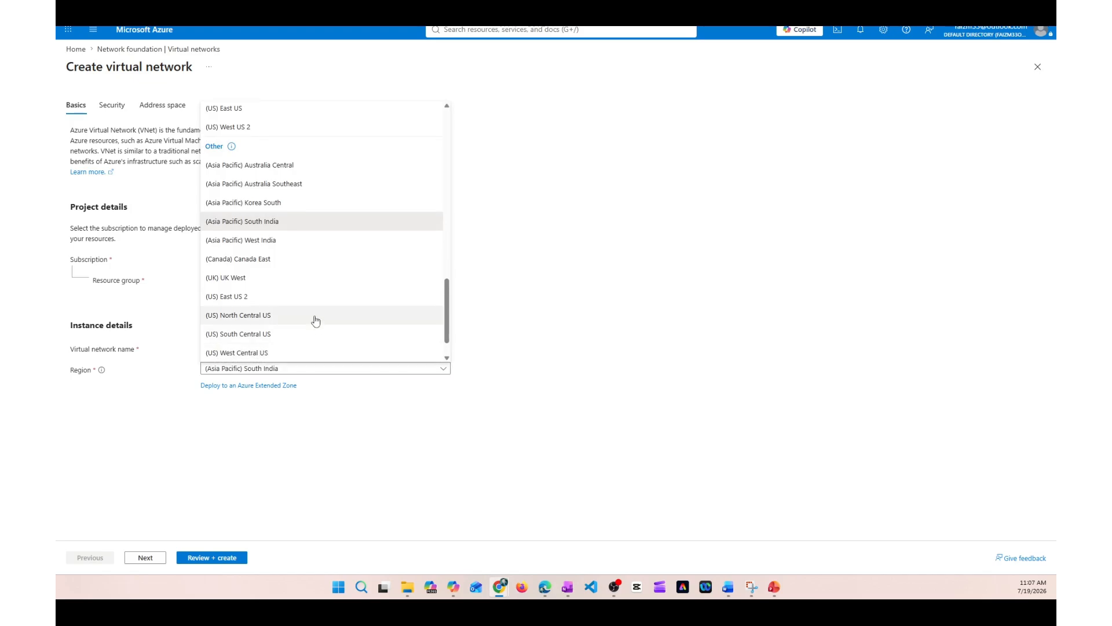
{"action": "scroll", "coordinate": [316, 321], "scroll_direction": "up", "scroll_amount": 4}
{"action": "scroll", "coordinate": [317, 320], "scroll_direction": "down", "scroll_amount": 2}
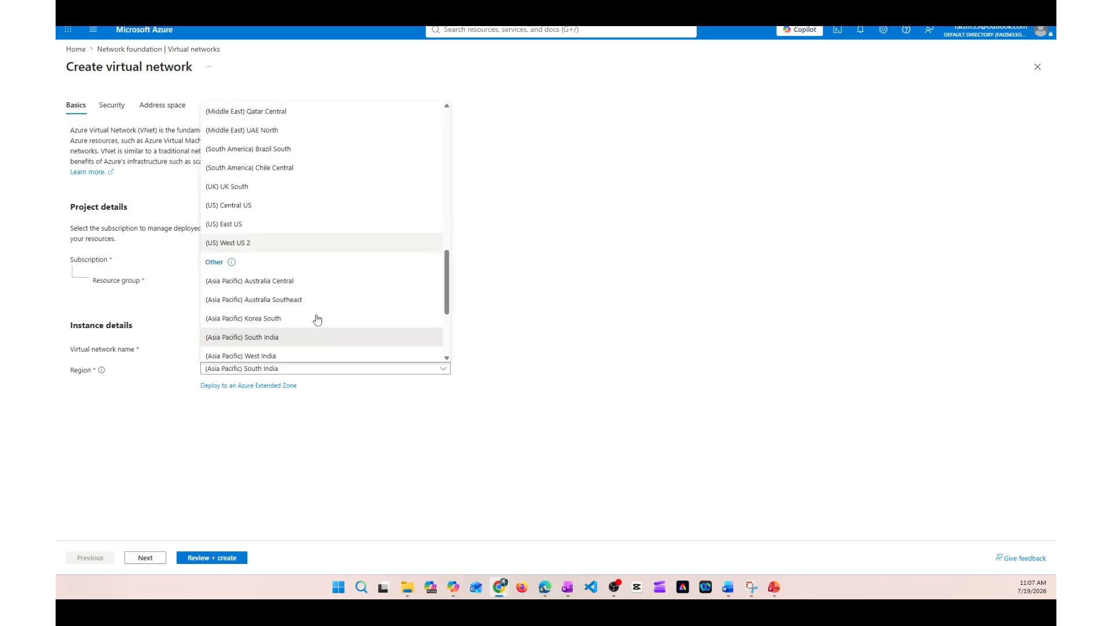
{"action": "scroll", "coordinate": [318, 324], "scroll_direction": "down", "scroll_amount": 3}
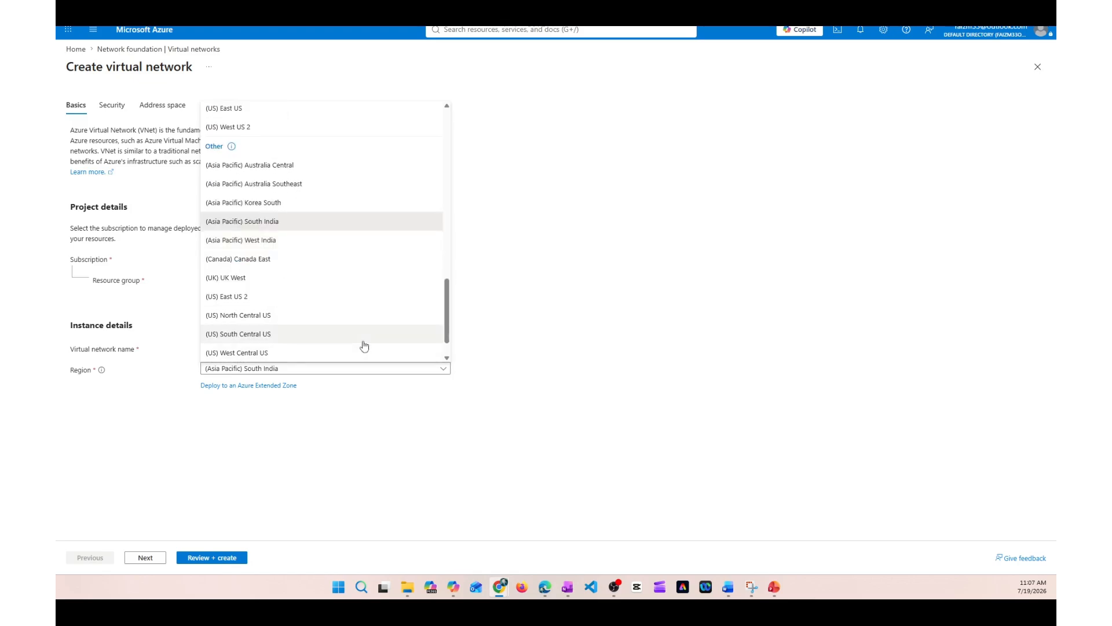
{"action": "scroll", "coordinate": [356, 348], "scroll_direction": "up", "scroll_amount": 3}
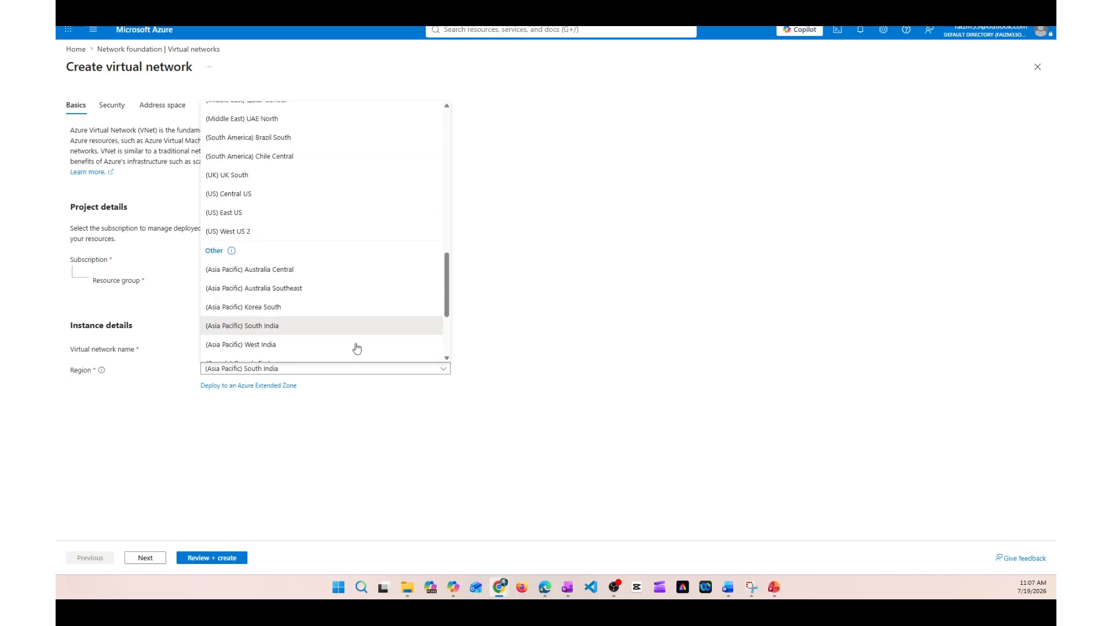
{"action": "left_click", "coordinate": [402, 374]}
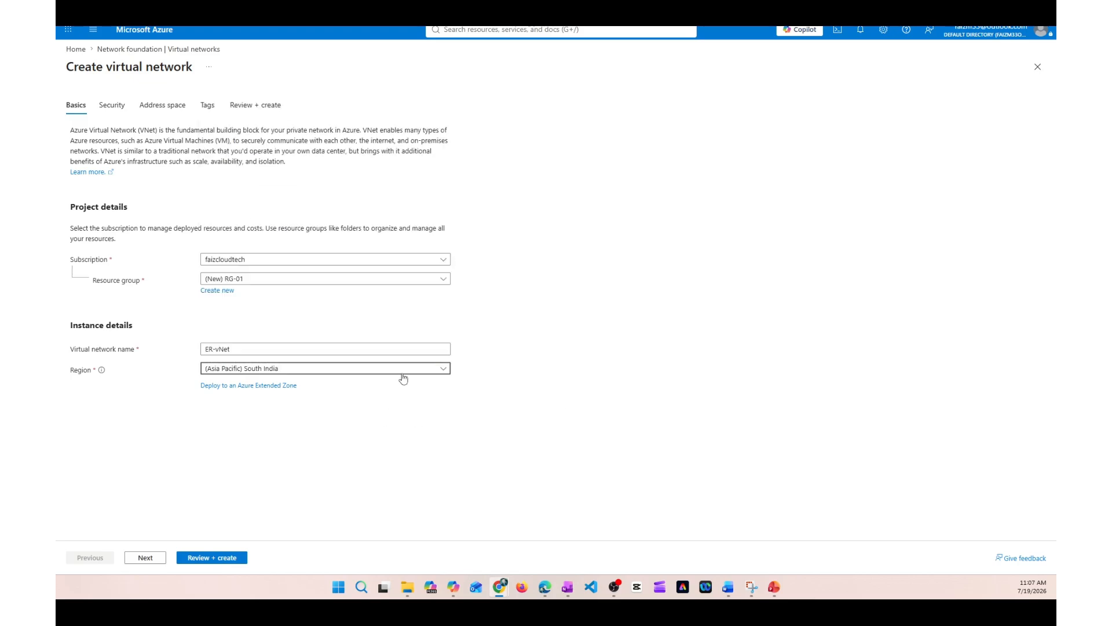
Filter the regions by "india" and set the virtual network's region to (Asia Pacific) Central India
{"action": "left_click", "coordinate": [405, 374]}
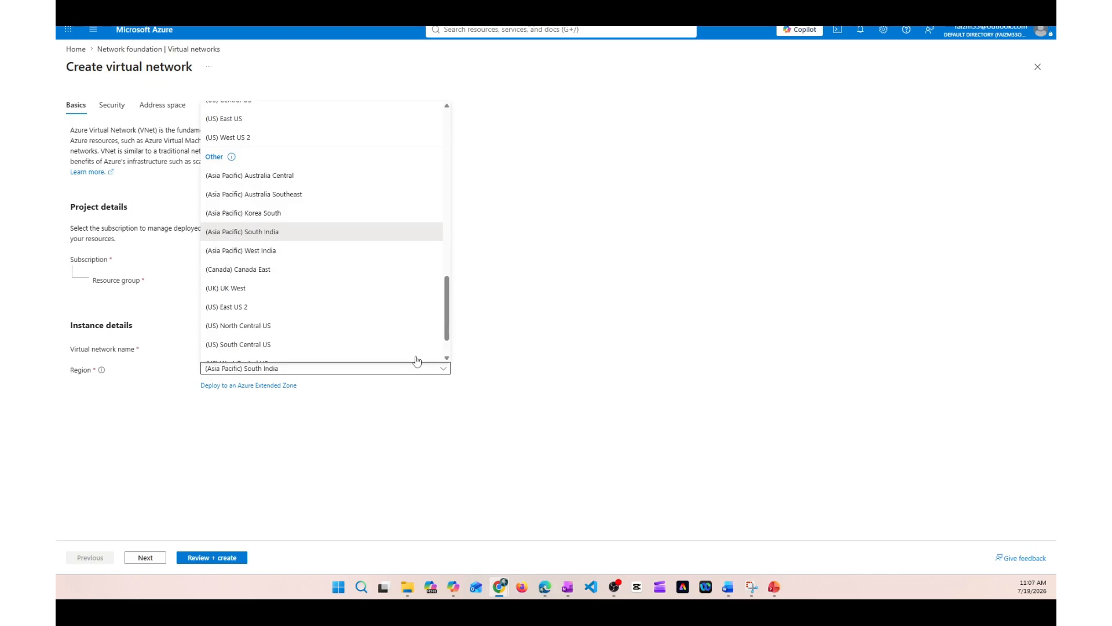
{"action": "scroll", "coordinate": [420, 348], "scroll_direction": "up", "scroll_amount": 1}
{"action": "scroll", "coordinate": [452, 292], "scroll_direction": "up", "scroll_amount": 3}
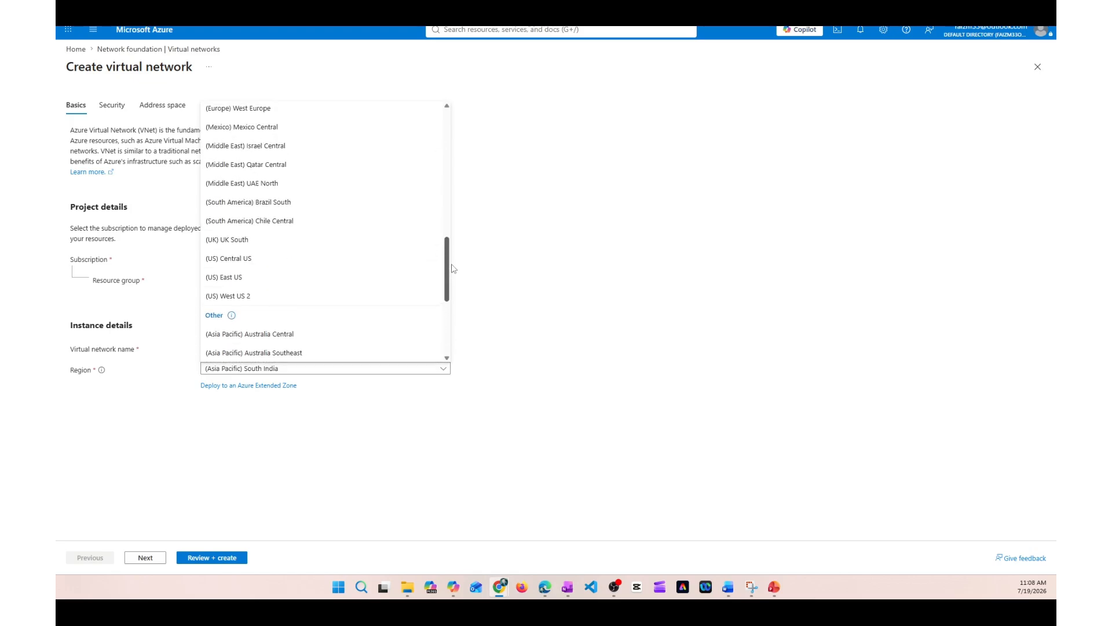
{"action": "scroll", "coordinate": [446, 325], "scroll_direction": "down", "scroll_amount": 6}
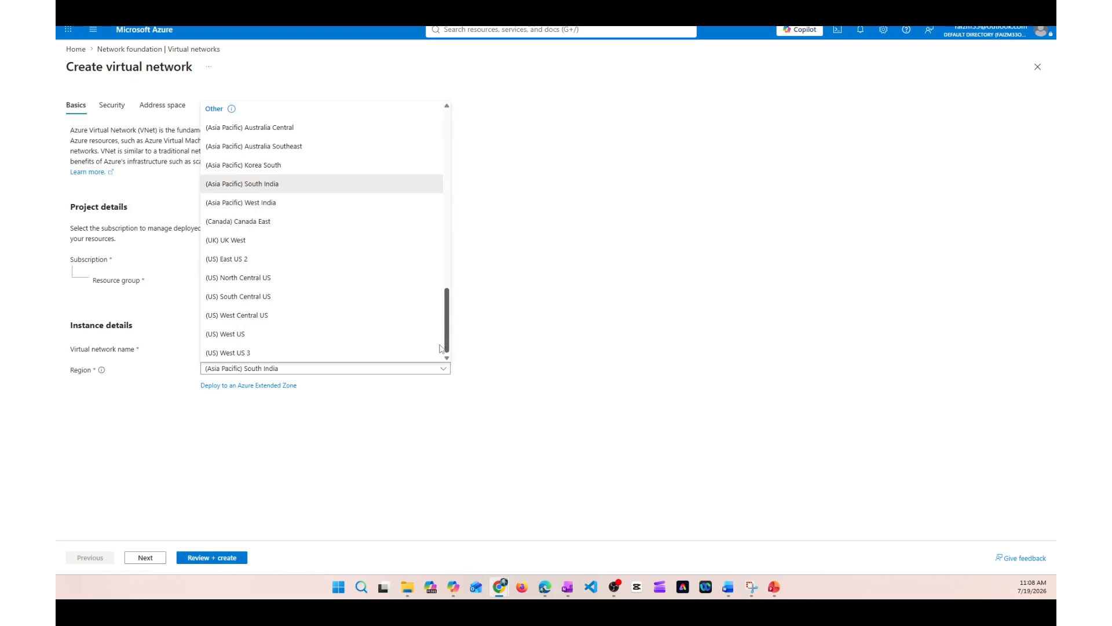
{"action": "scroll", "coordinate": [447, 313], "scroll_direction": "up", "scroll_amount": 8}
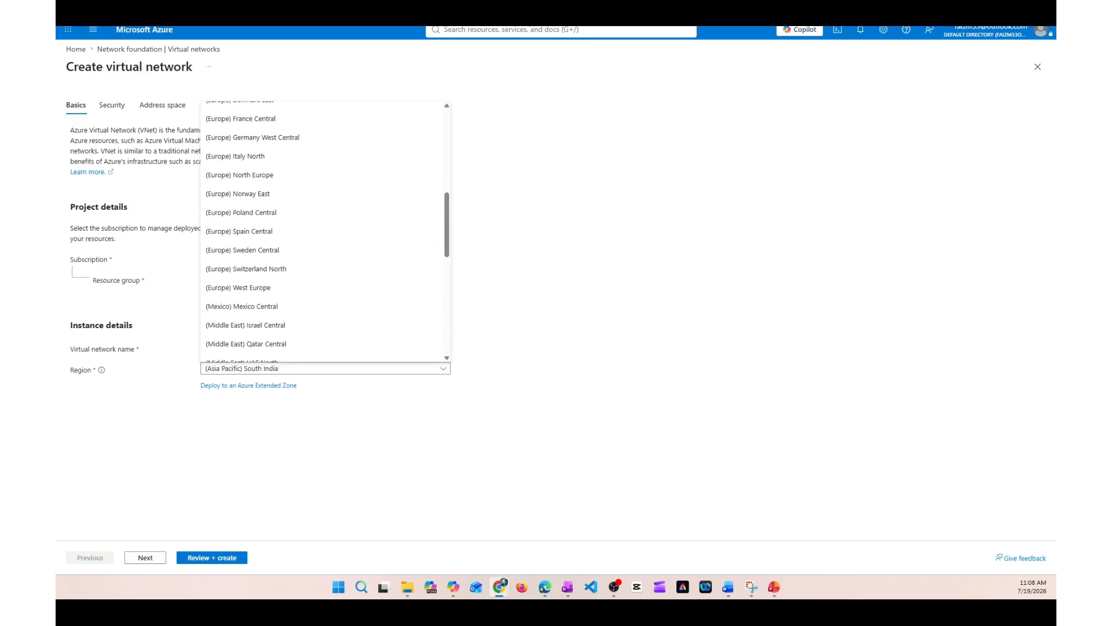
{"action": "scroll", "coordinate": [324, 232], "scroll_direction": "up", "scroll_amount": 10}
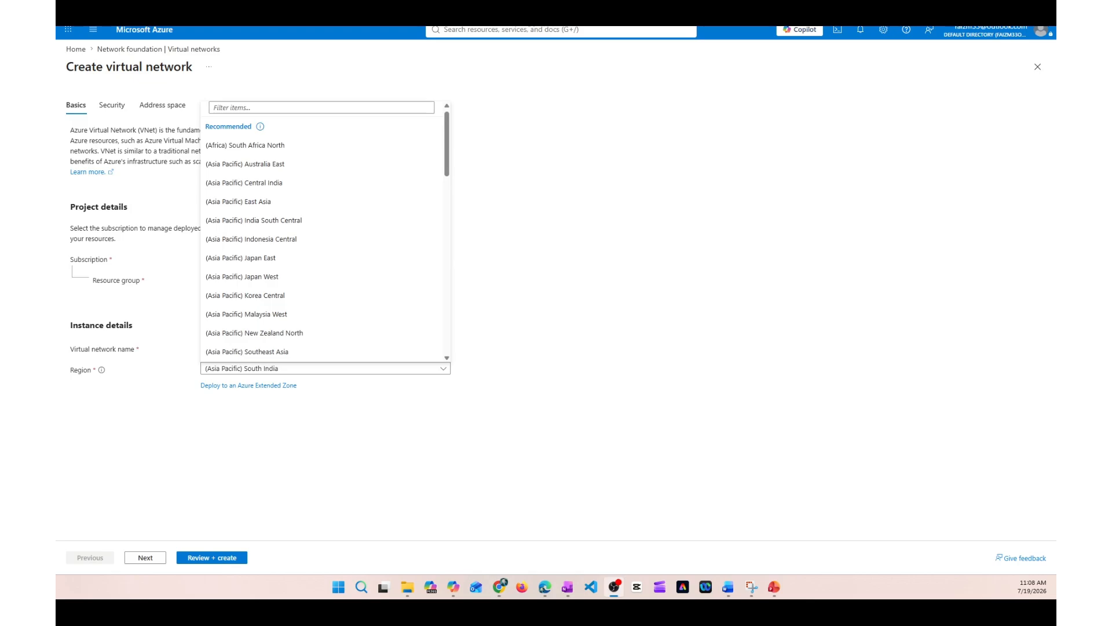
{"action": "left_click", "coordinate": [369, 105]}
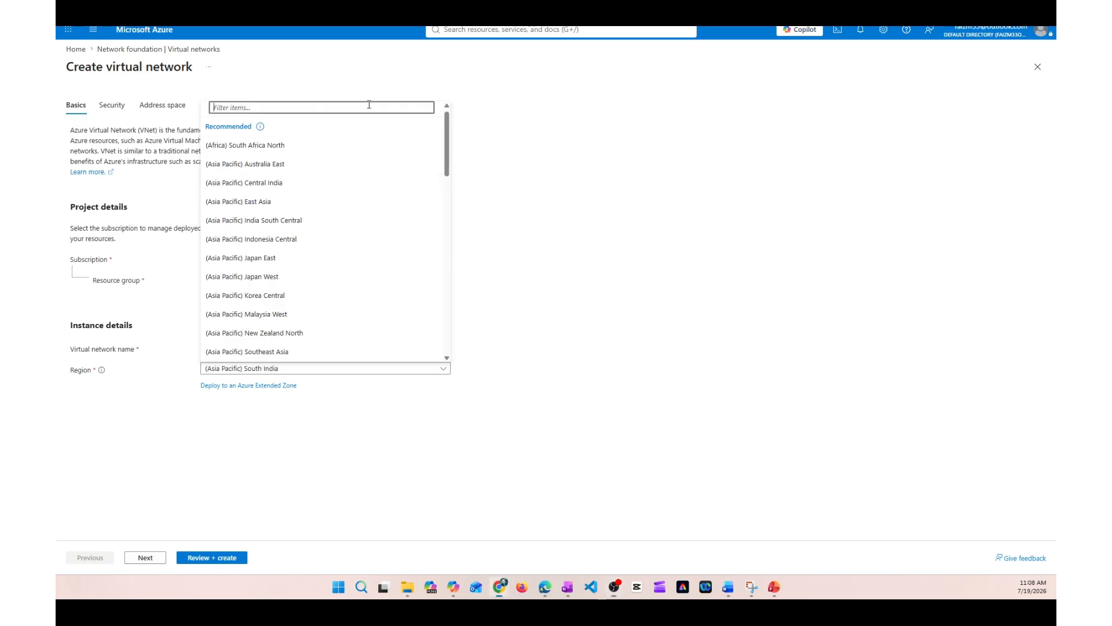
{"action": "type", "text": "india"}
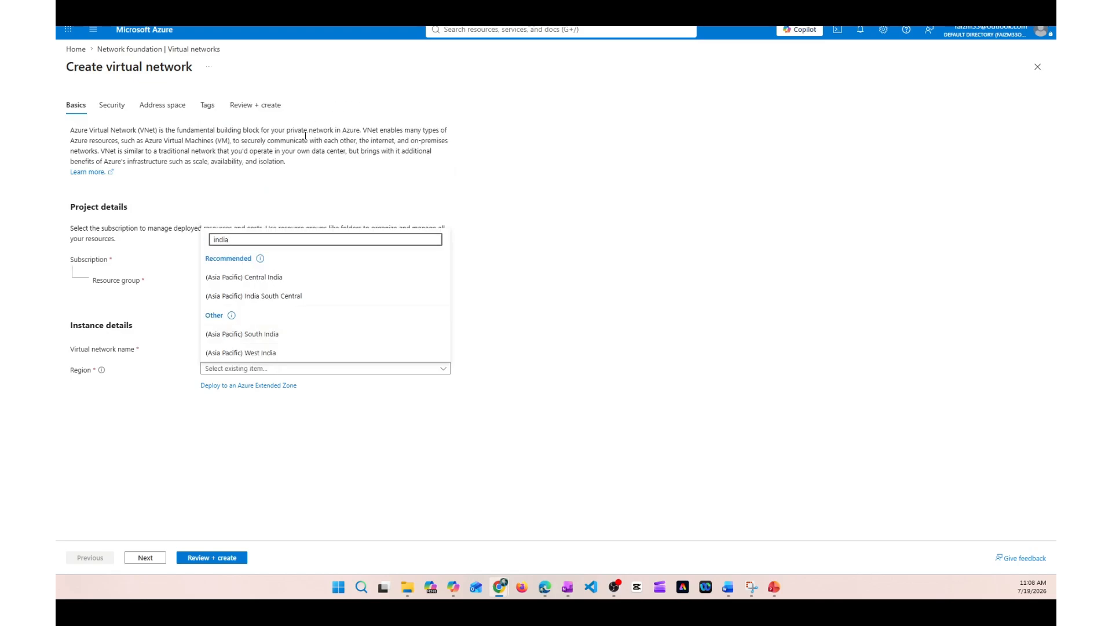
{"action": "left_click", "coordinate": [286, 279]}
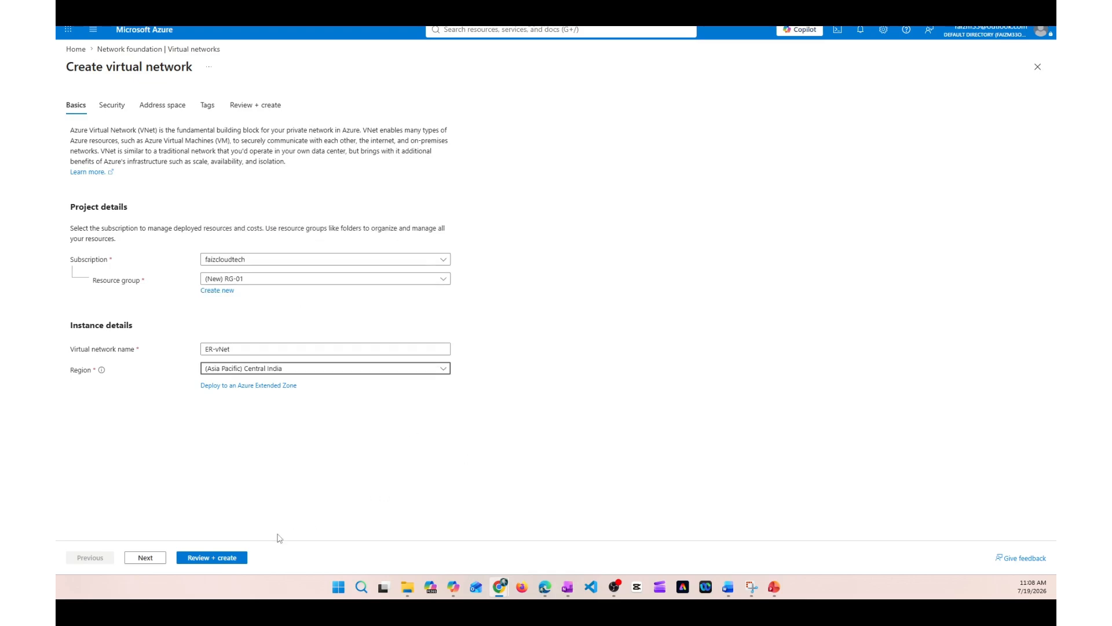
Leave the security options off and rename the default subnet in the 10.0.0.0/16 address space as ProdSubet
{"action": "left_click", "coordinate": [155, 560]}
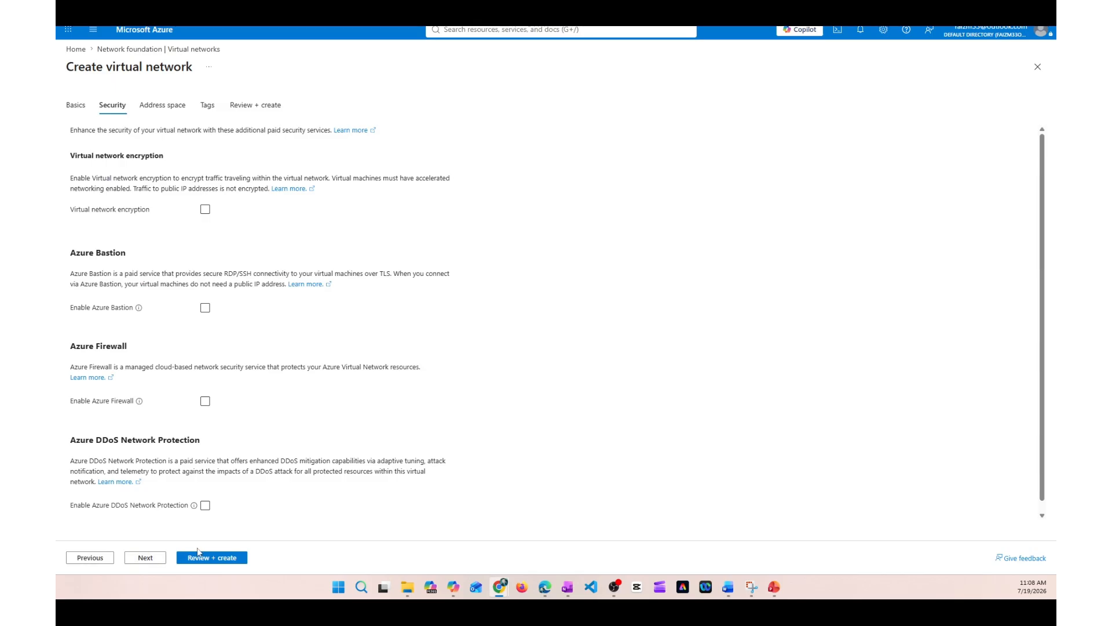
{"action": "left_click", "coordinate": [145, 557]}
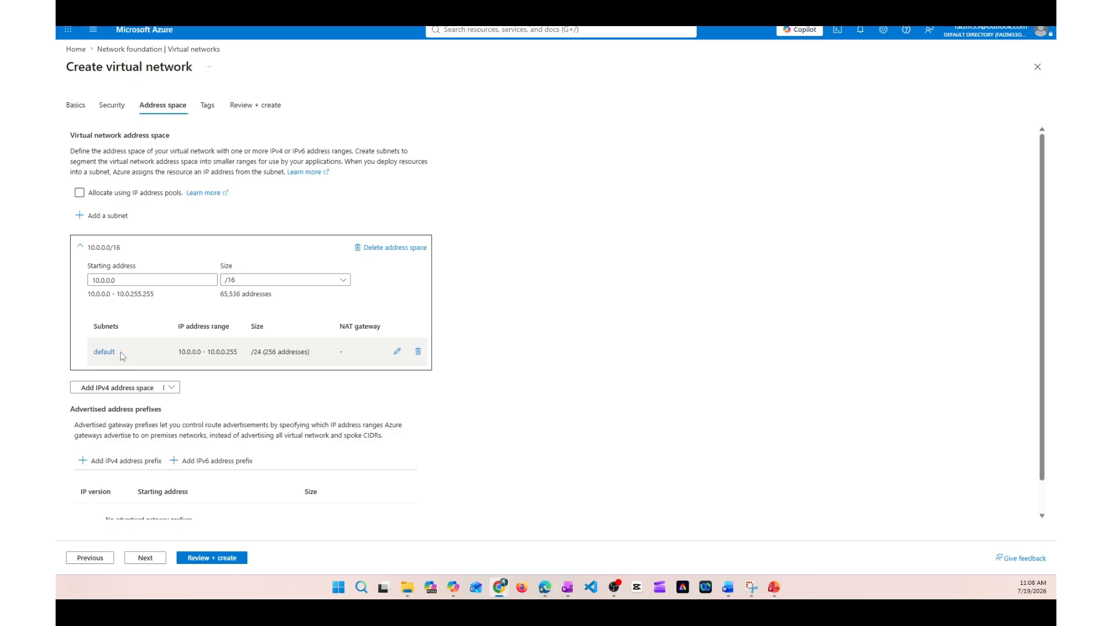
{"action": "left_click", "coordinate": [397, 353]}
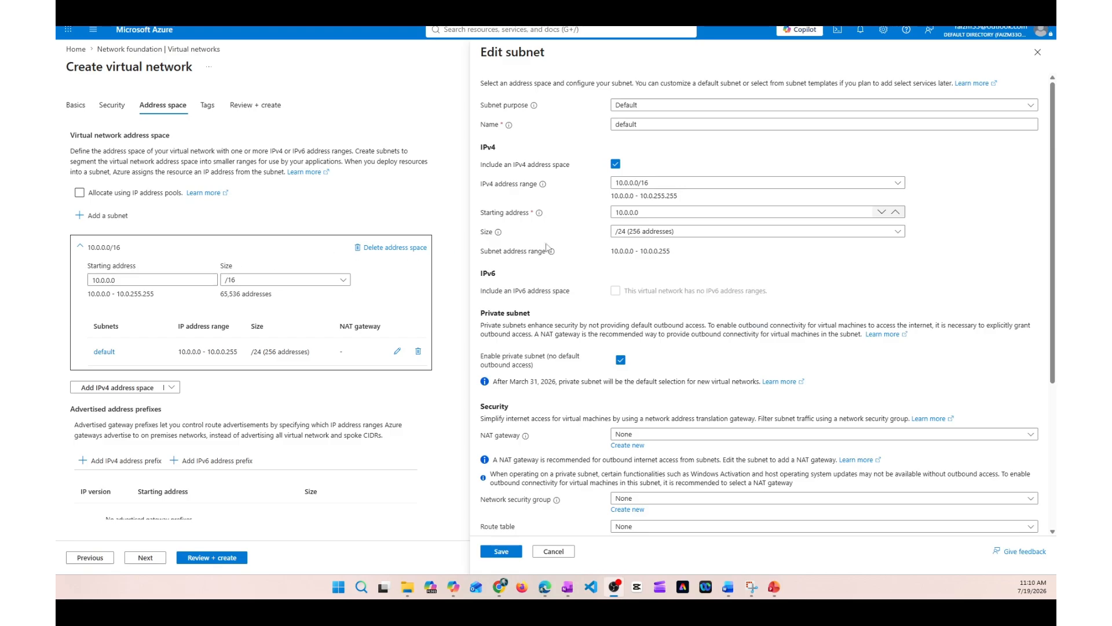
{"action": "left_click", "coordinate": [610, 125]}
{"action": "double_click", "coordinate": [609, 127]}
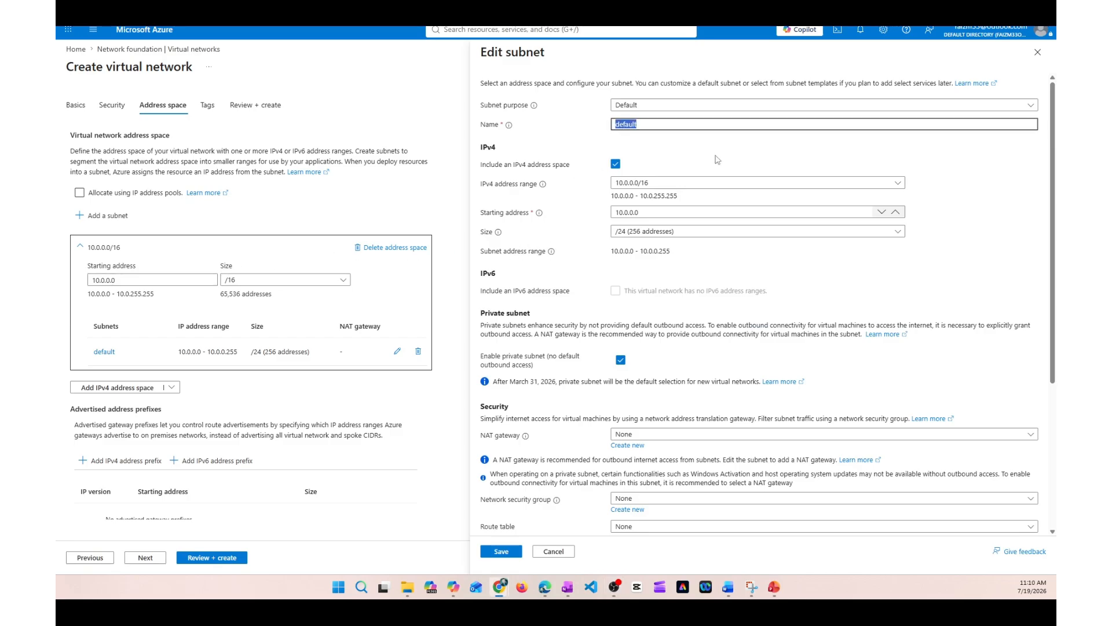
{"action": "type", "text": "ProdSubet"}
{"action": "left_click", "coordinate": [502, 553]}
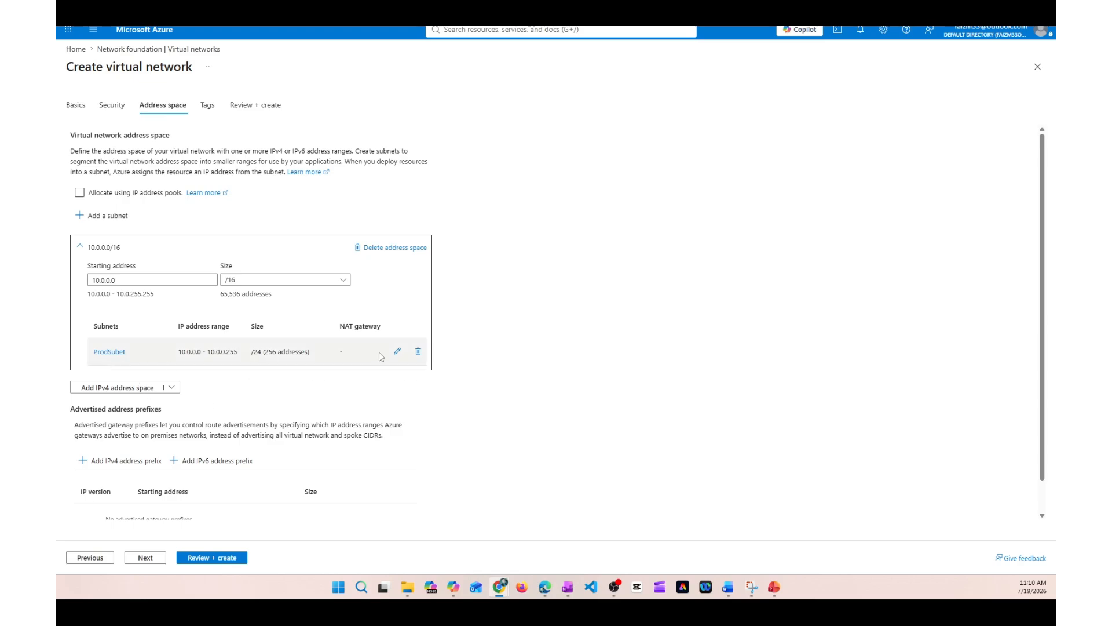
Start a new subnet in the 10.0.0.0/16 address space with the Virtual Network Gateway purpose and a size of /27 (32 addresses)
{"action": "left_click", "coordinate": [103, 217]}
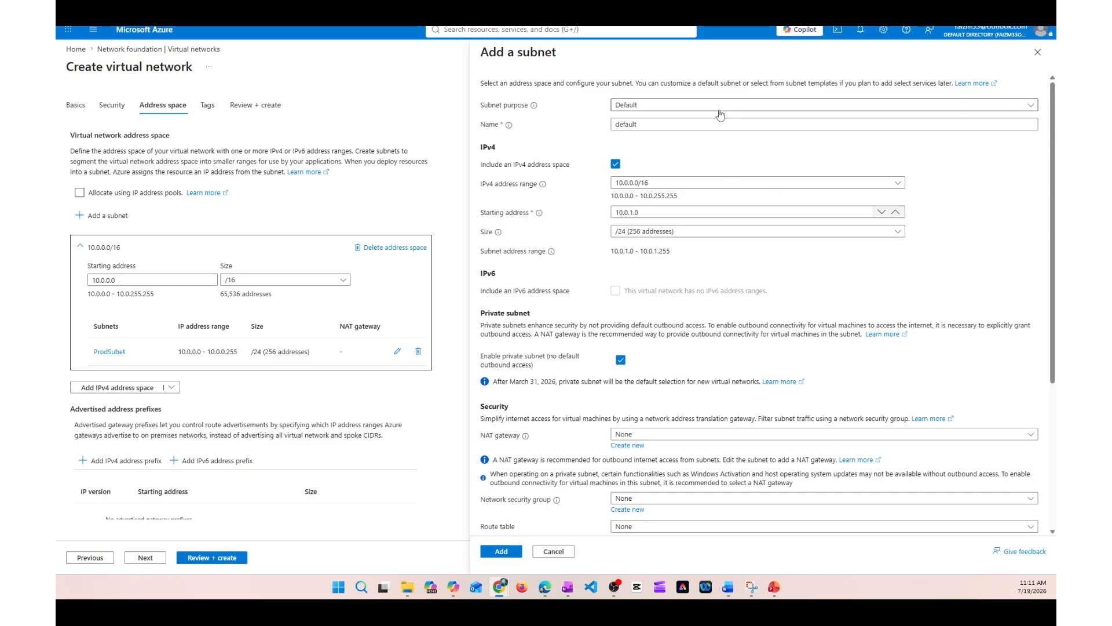
{"action": "left_click", "coordinate": [651, 105]}
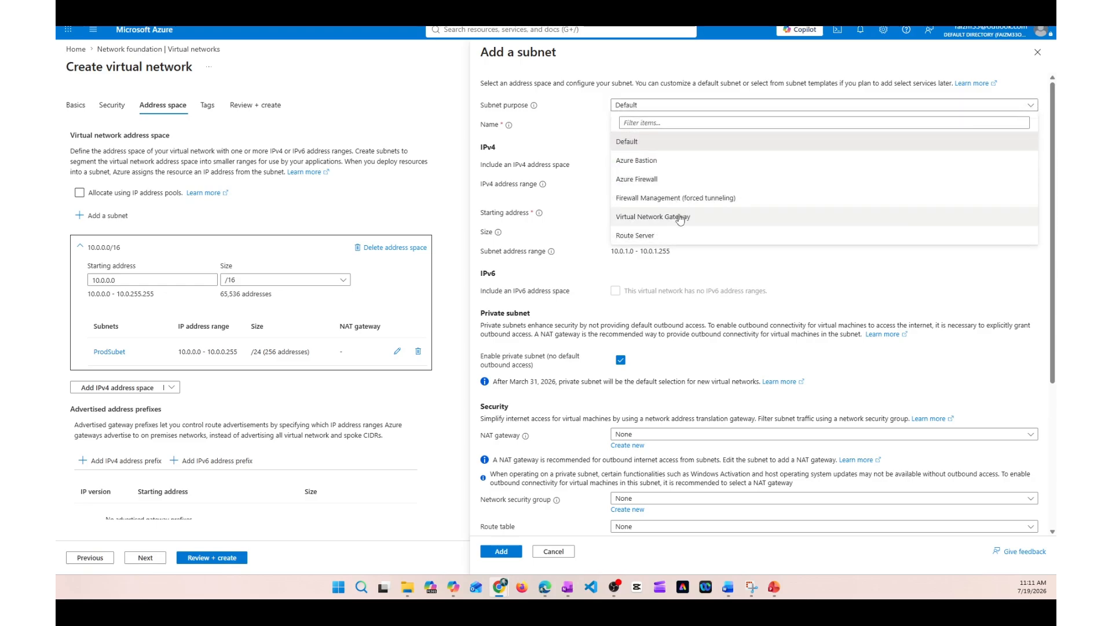
{"action": "left_click", "coordinate": [676, 219]}
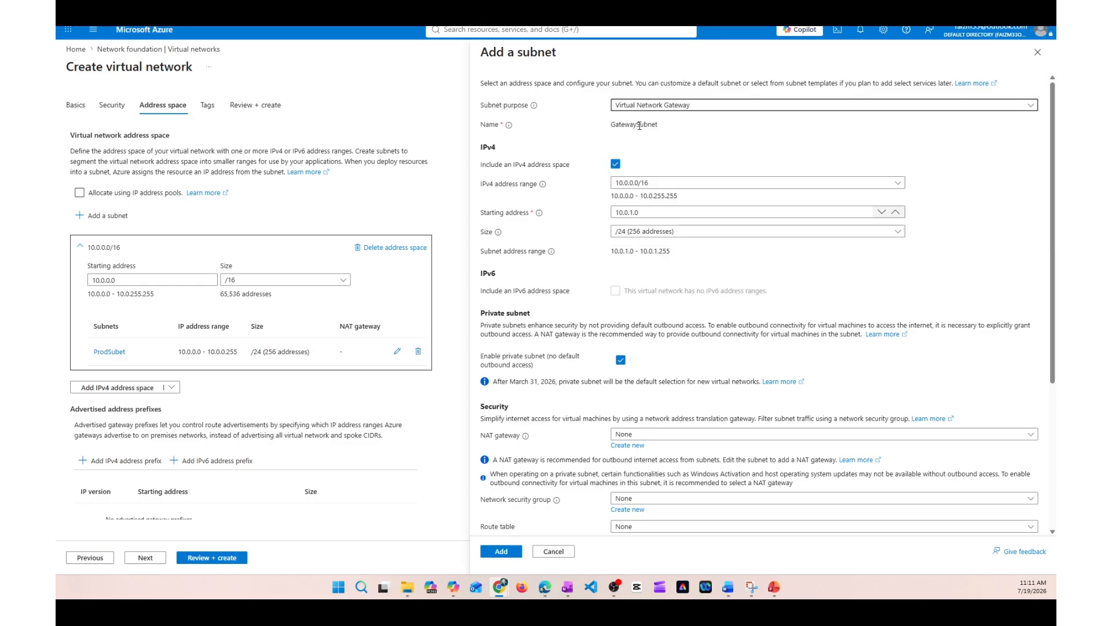
{"action": "left_click_drag", "start_coordinate": [611, 125], "coordinate": [661, 128]}
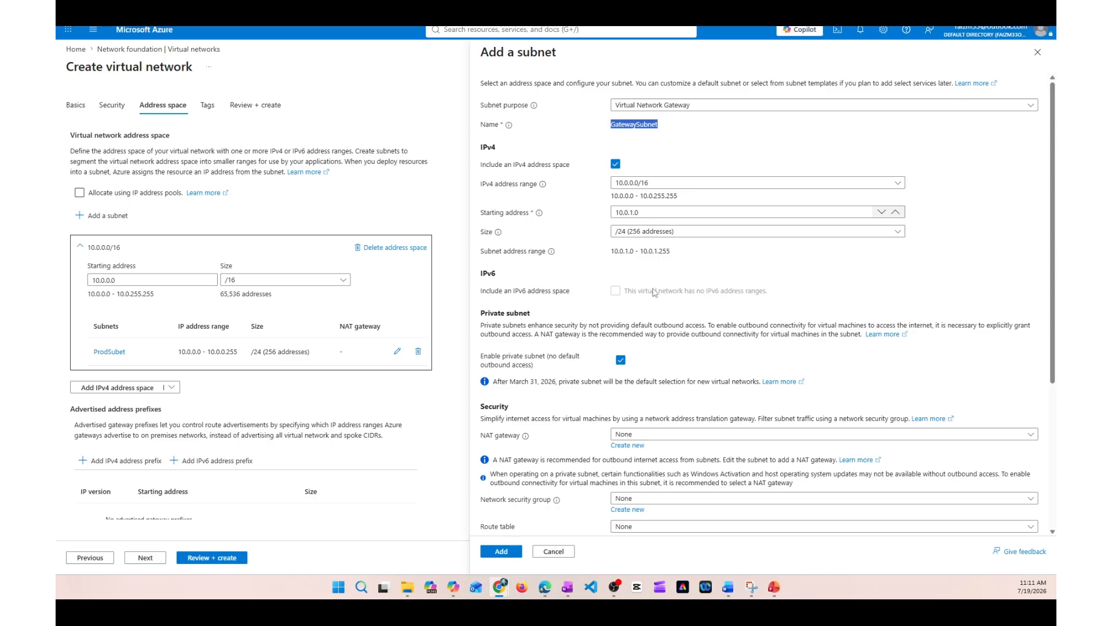
{"action": "left_click", "coordinate": [820, 236]}
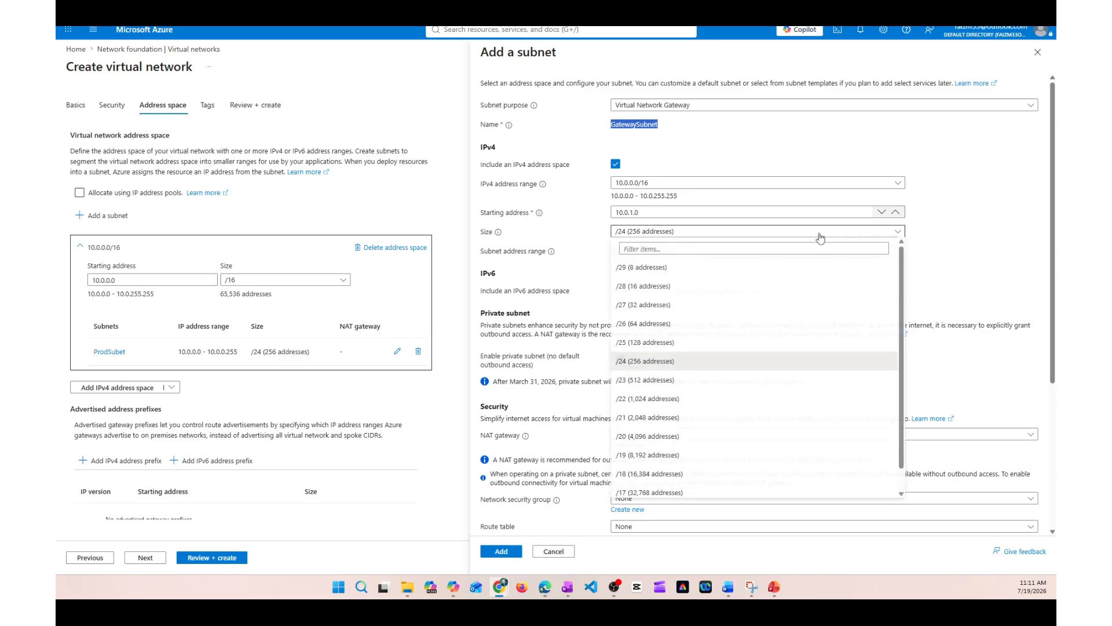
{"action": "left_click", "coordinate": [651, 301]}
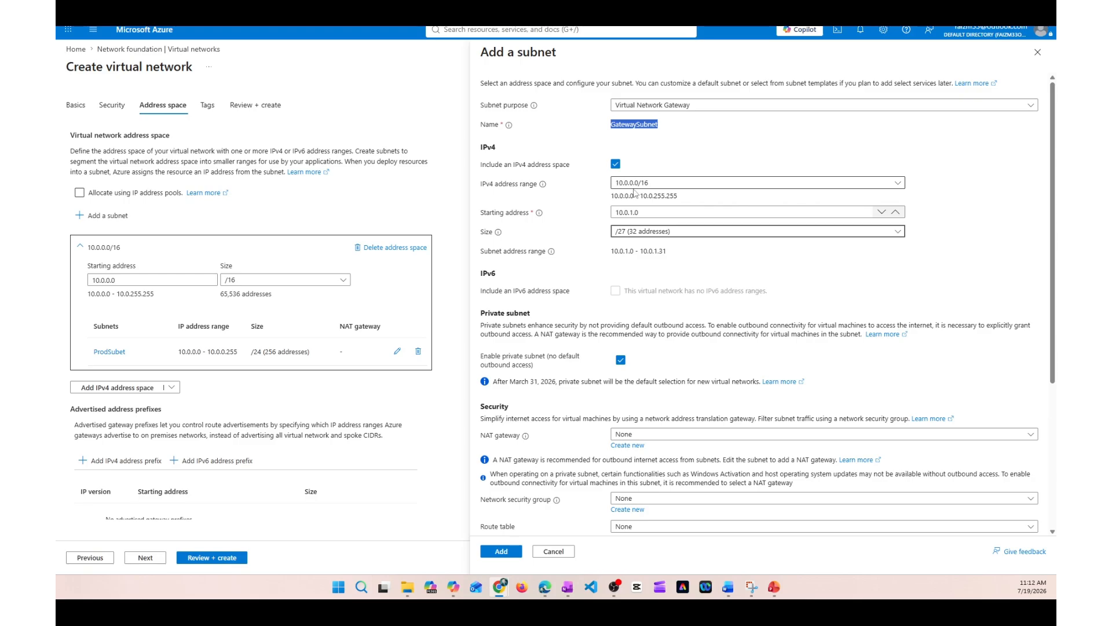
{"action": "left_click", "coordinate": [618, 212]}
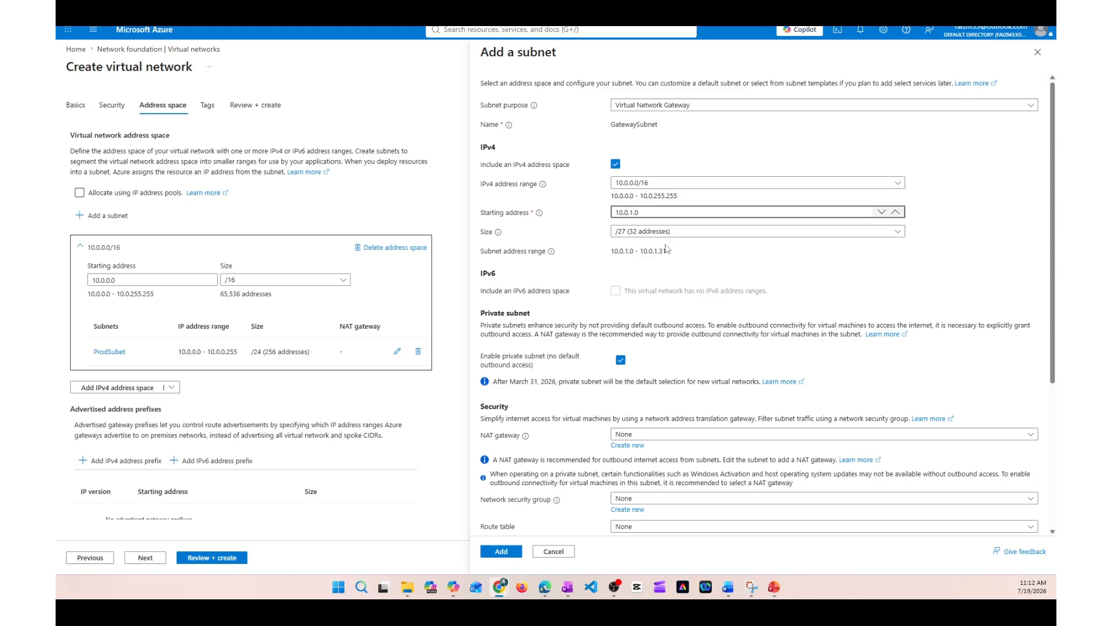
{"action": "type", "text": "1"}
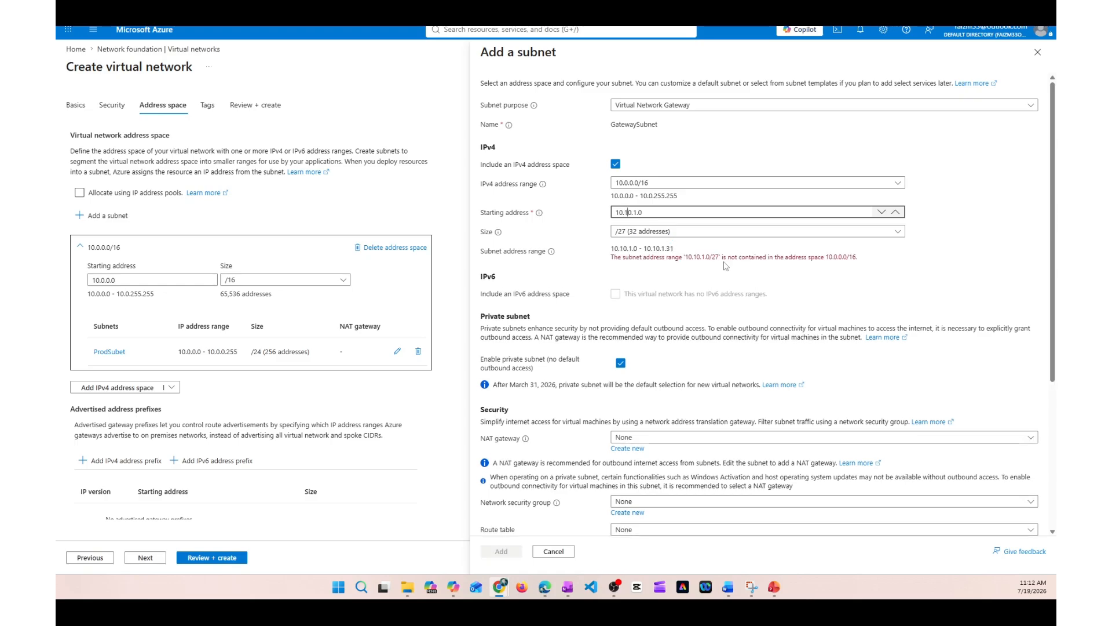
{"action": "key", "text": "BackSpace"}
{"action": "type", "text": "2"}
{"action": "key", "text": "BackSpace"}
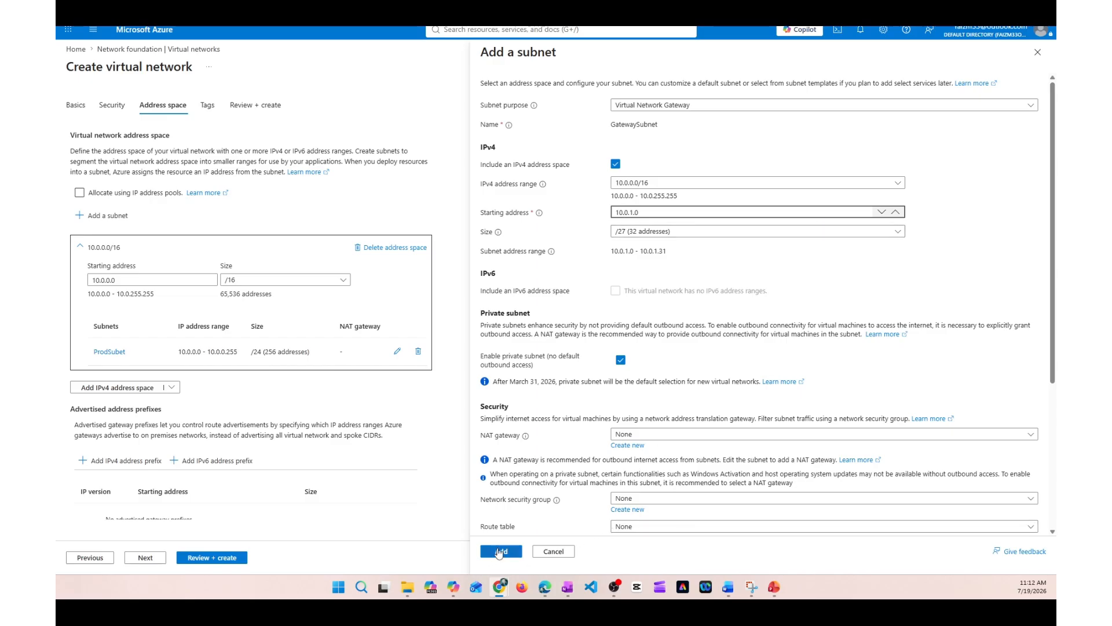
Save the gateway subnet, proceed through the review and create the ER-vNet virtual network
{"action": "left_click", "coordinate": [499, 552]}
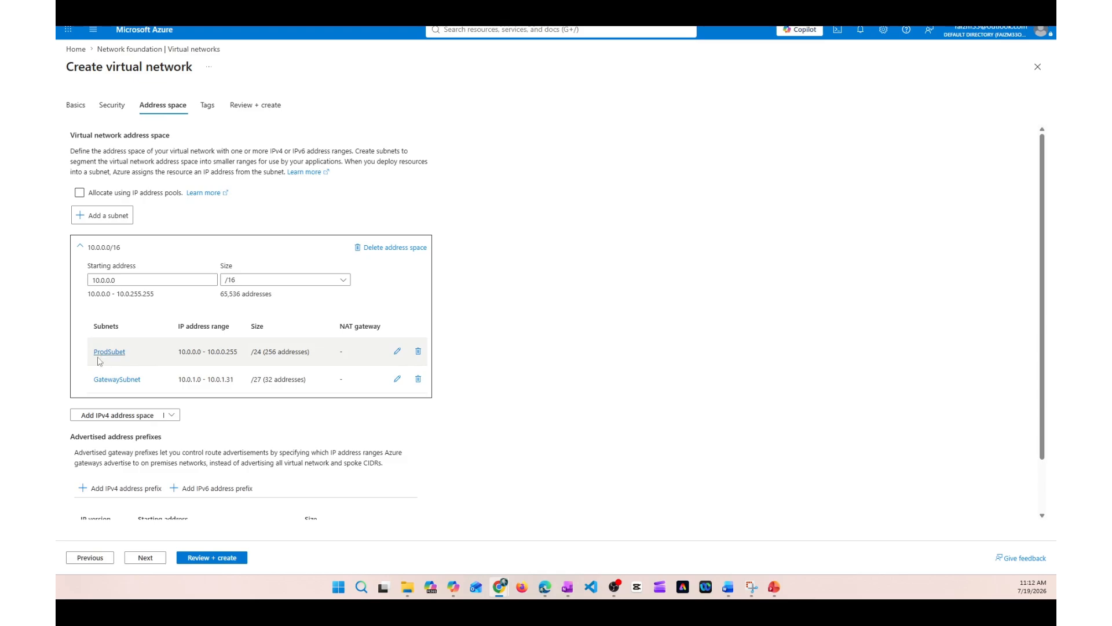
{"action": "left_click", "coordinate": [149, 558]}
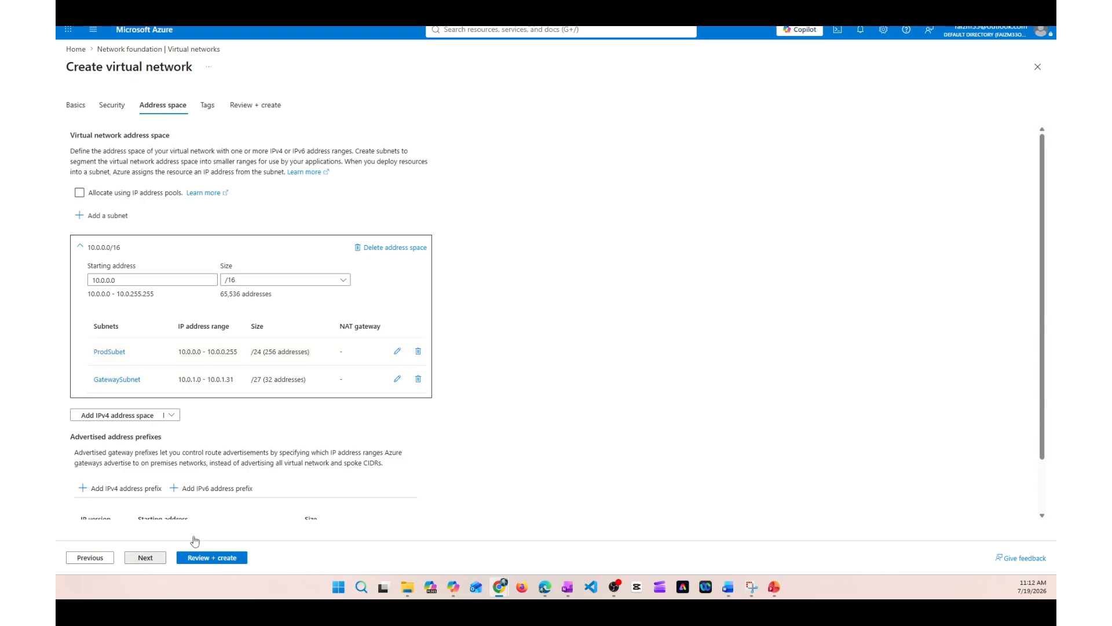
{"action": "left_click", "coordinate": [146, 560]}
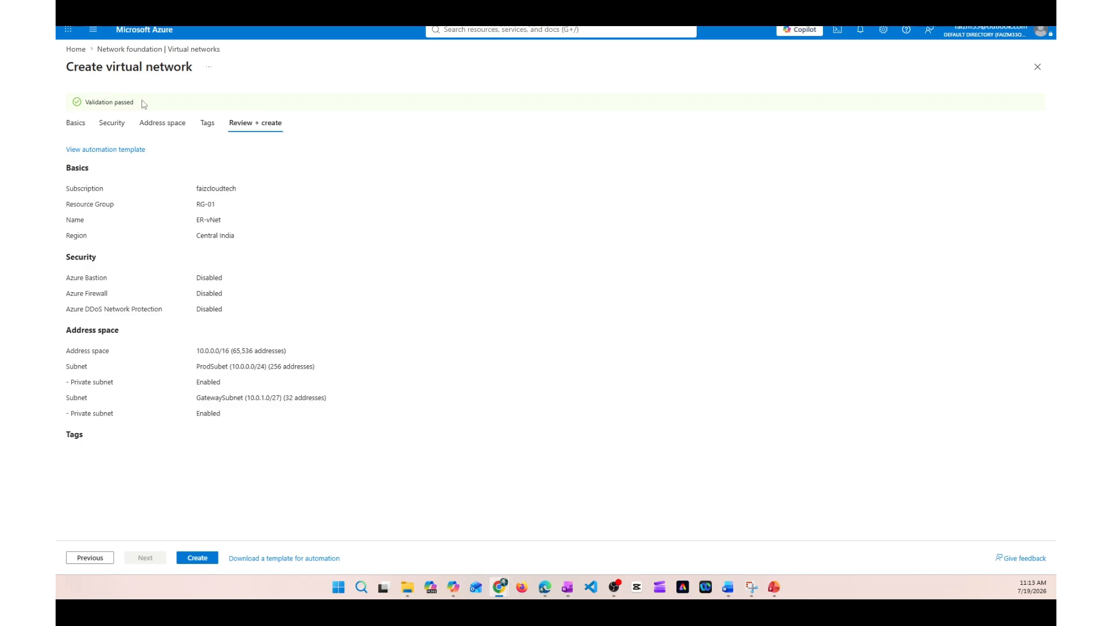
{"action": "left_click", "coordinate": [201, 560]}
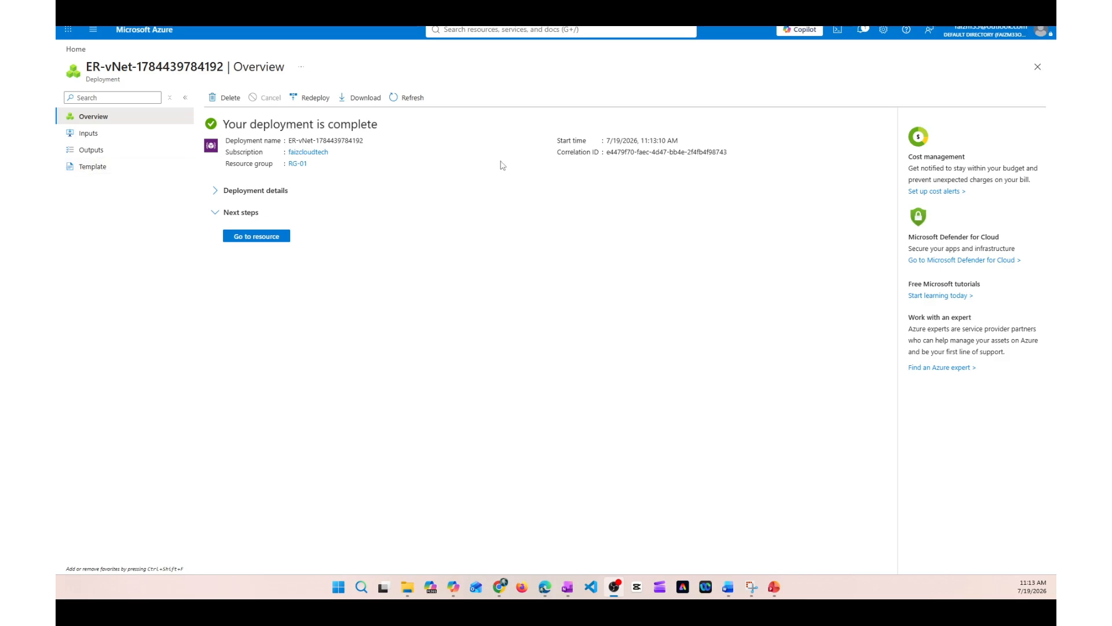
{"action": "left_click_drag", "start_coordinate": [224, 124], "coordinate": [390, 126]}
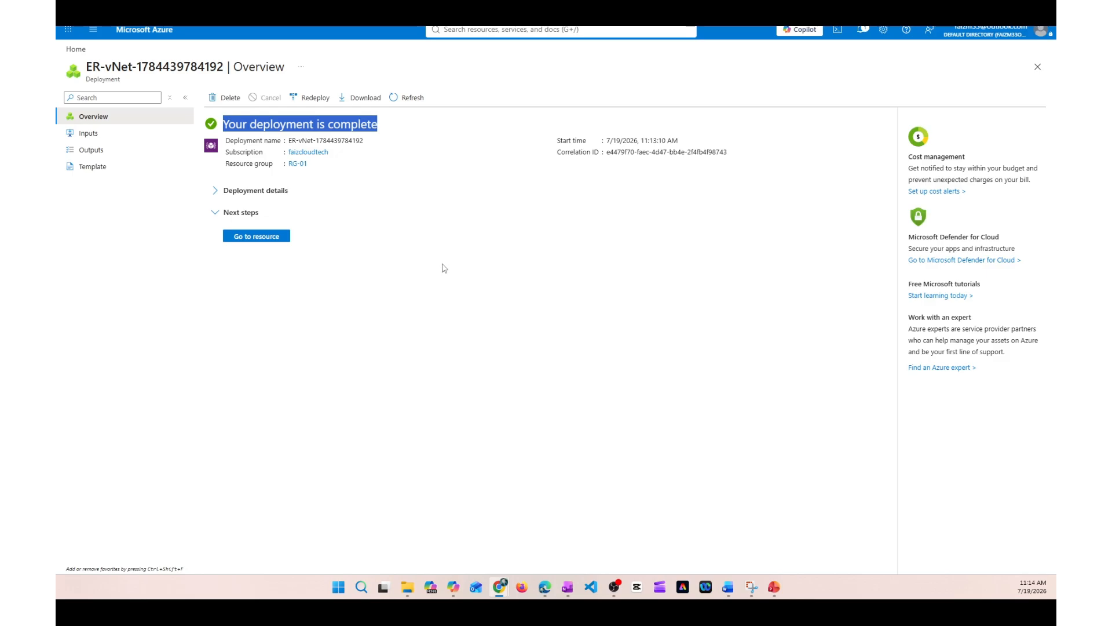
Search the portal for "virtual network gateway", open the Virtual network gateways service and start creating a gateway
{"action": "left_click", "coordinate": [486, 32]}
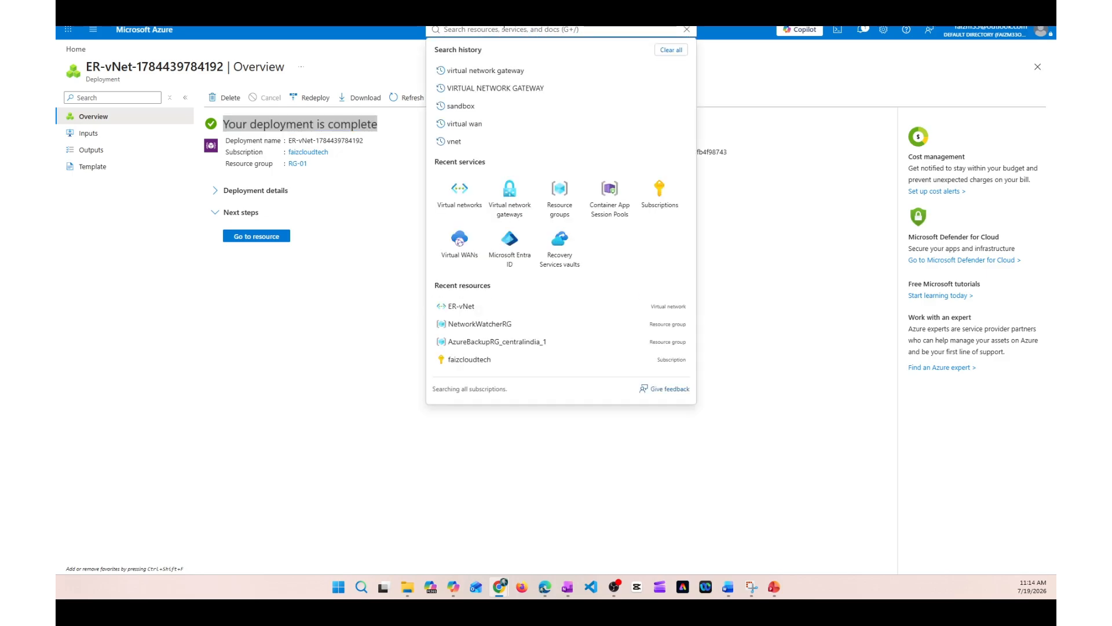
{"action": "left_click", "coordinate": [479, 71]}
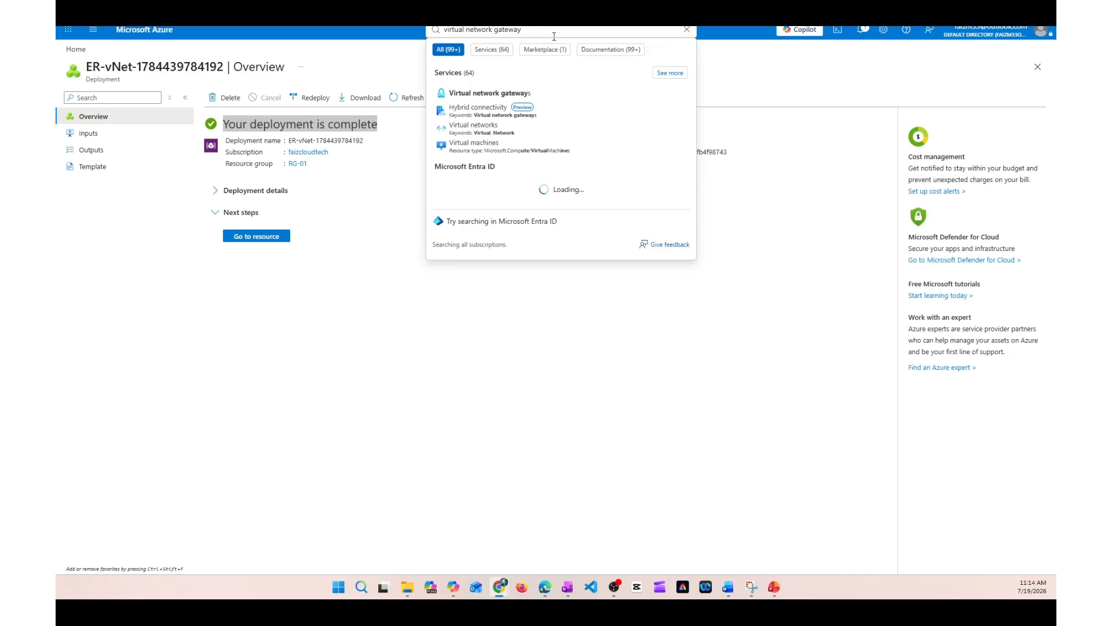
{"action": "left_click", "coordinate": [509, 94]}
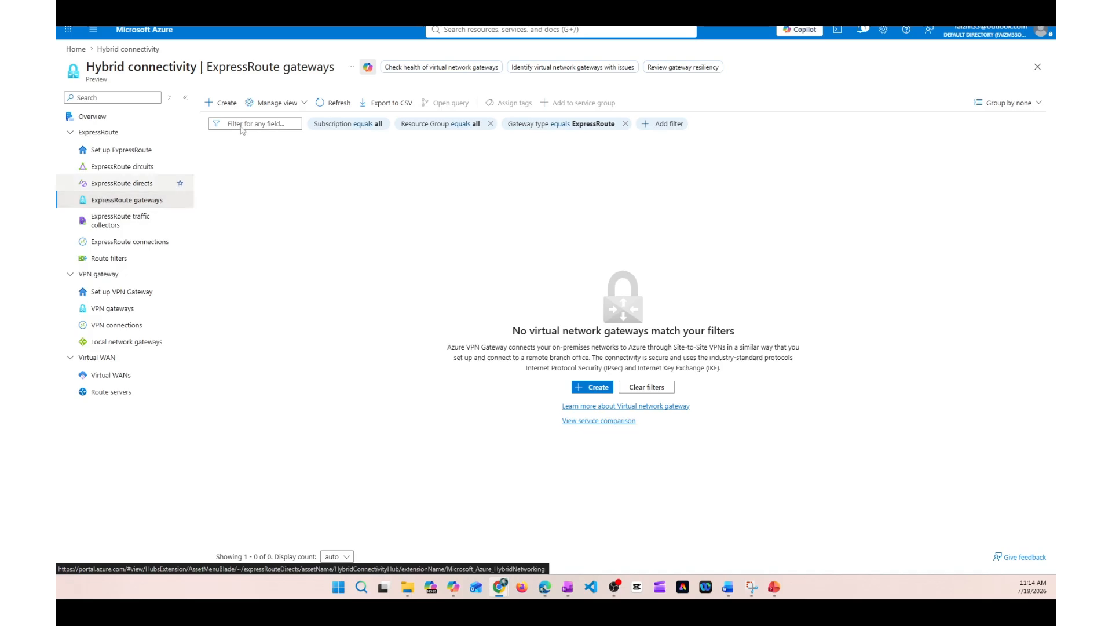
{"action": "left_click", "coordinate": [221, 105]}
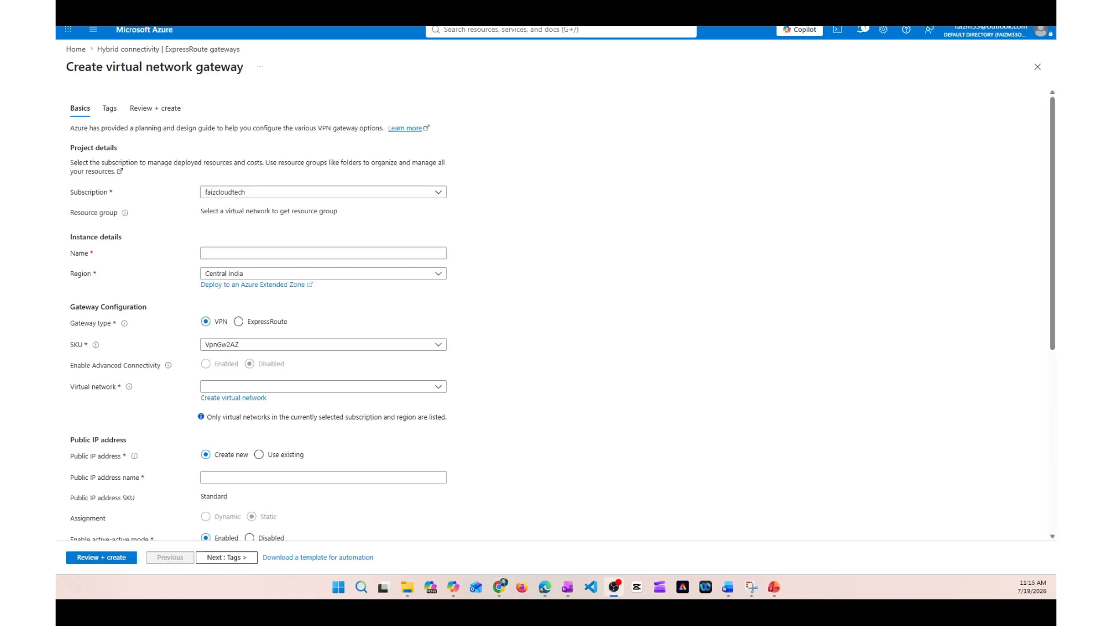
Name the virtual network gateway ER-Gateway and set its gateway type to ExpressRoute
{"action": "left_click", "coordinate": [251, 251]}
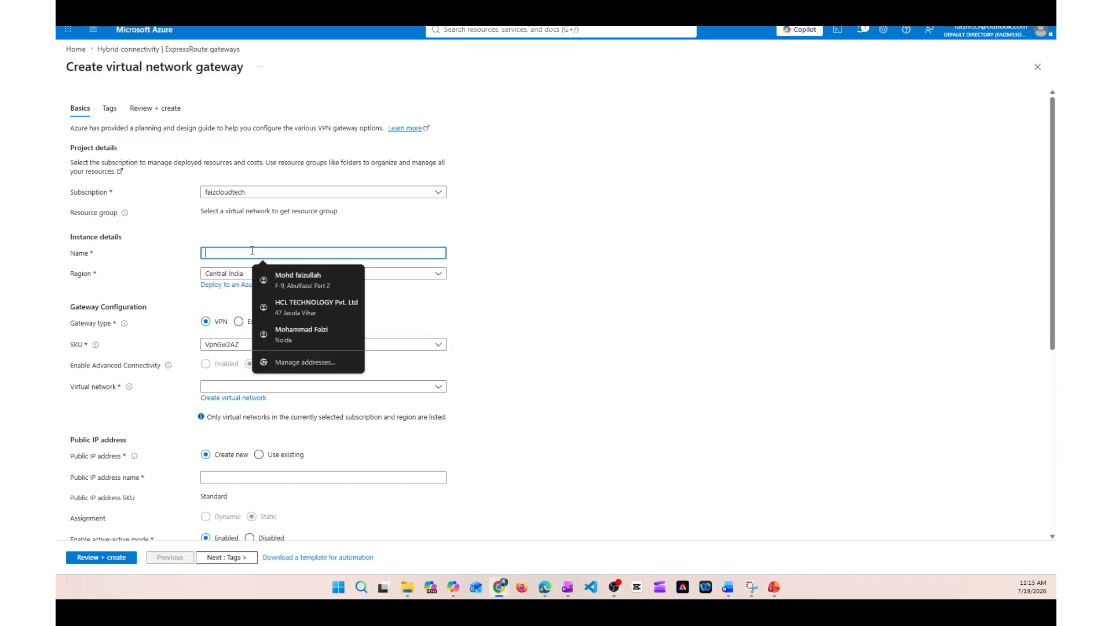
{"action": "type", "text": "ER"}
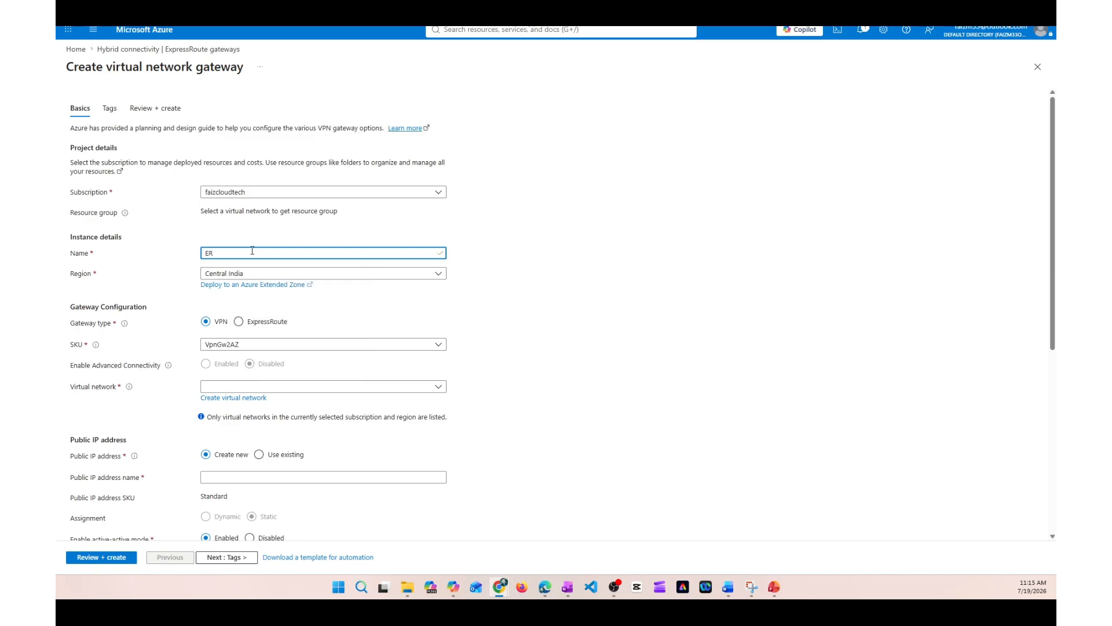
{"action": "type", "text": "-Gatewyay"}
{"action": "left_click", "coordinate": [238, 321]}
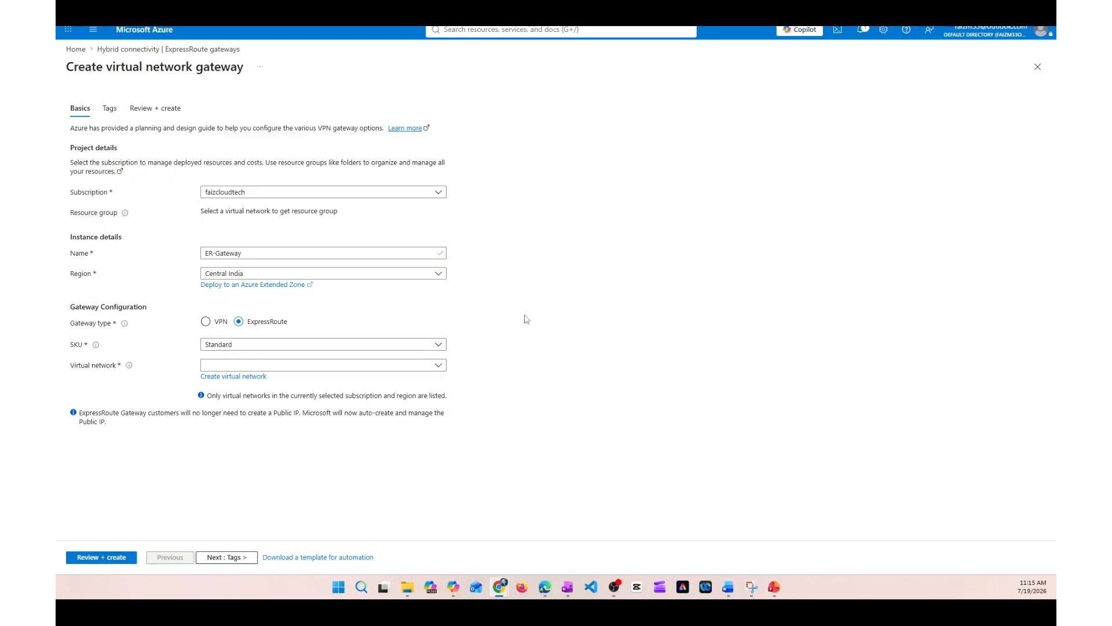
Use the Standard SKU and the ER-vNet virtual network for the gateway, and create it after review
{"action": "left_click", "coordinate": [441, 346]}
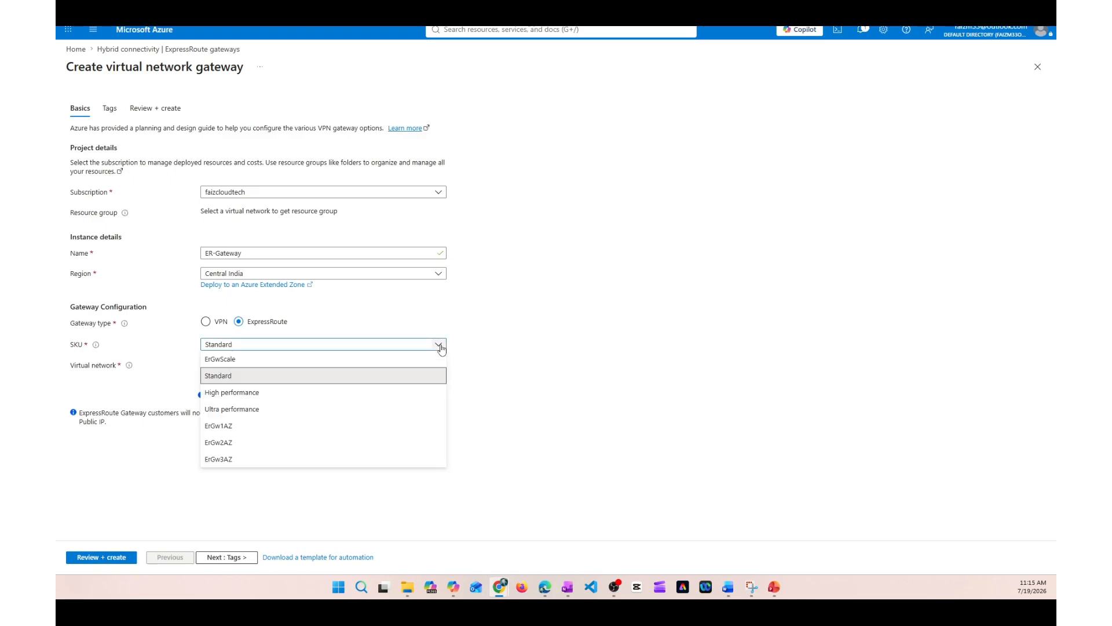
{"action": "left_click", "coordinate": [322, 375]}
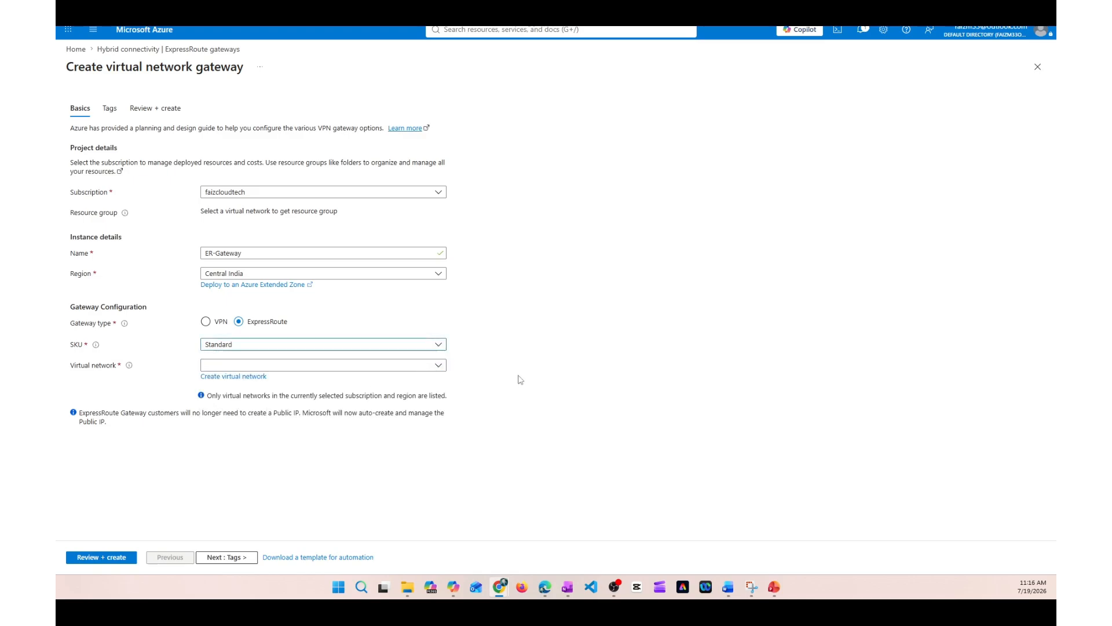
{"action": "left_click", "coordinate": [398, 366]}
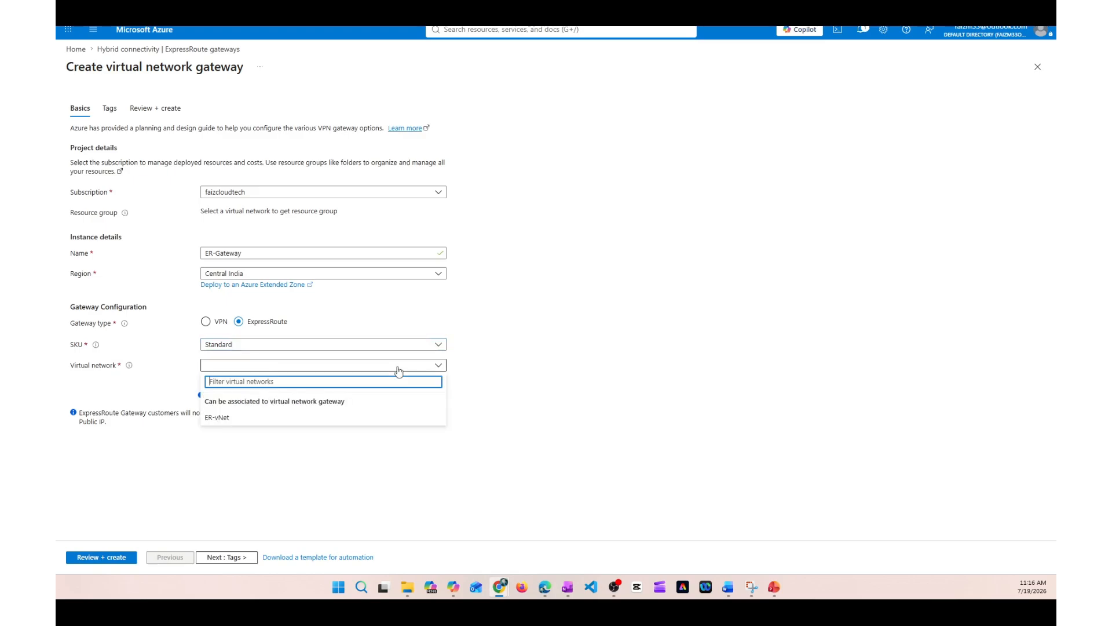
{"action": "left_click", "coordinate": [225, 419]}
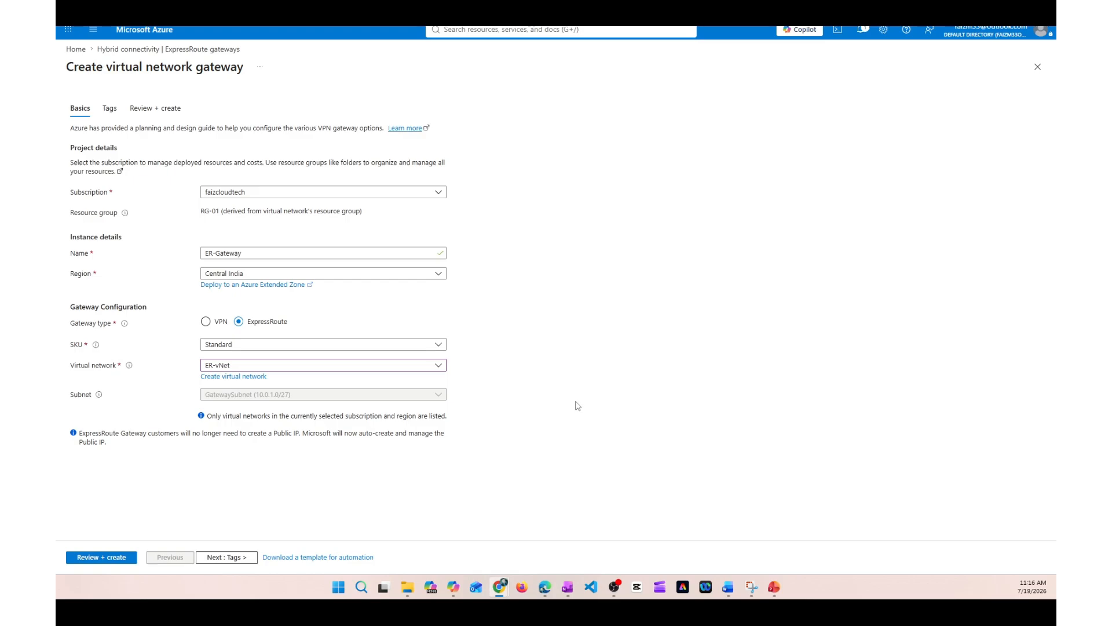
{"action": "left_click", "coordinate": [105, 559]}
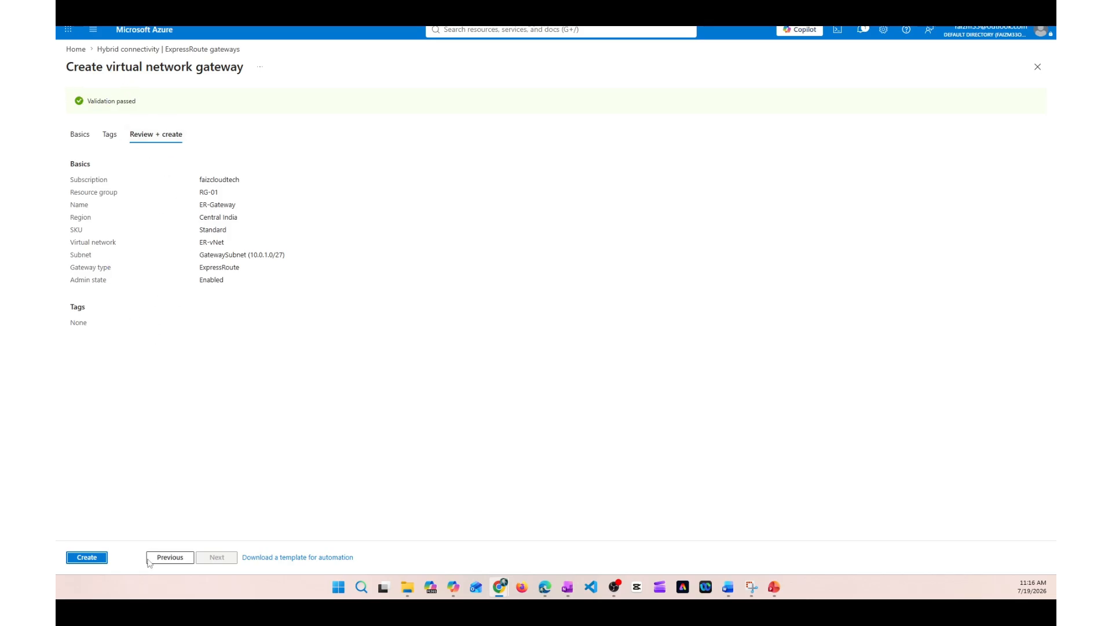
{"action": "left_click", "coordinate": [91, 559]}
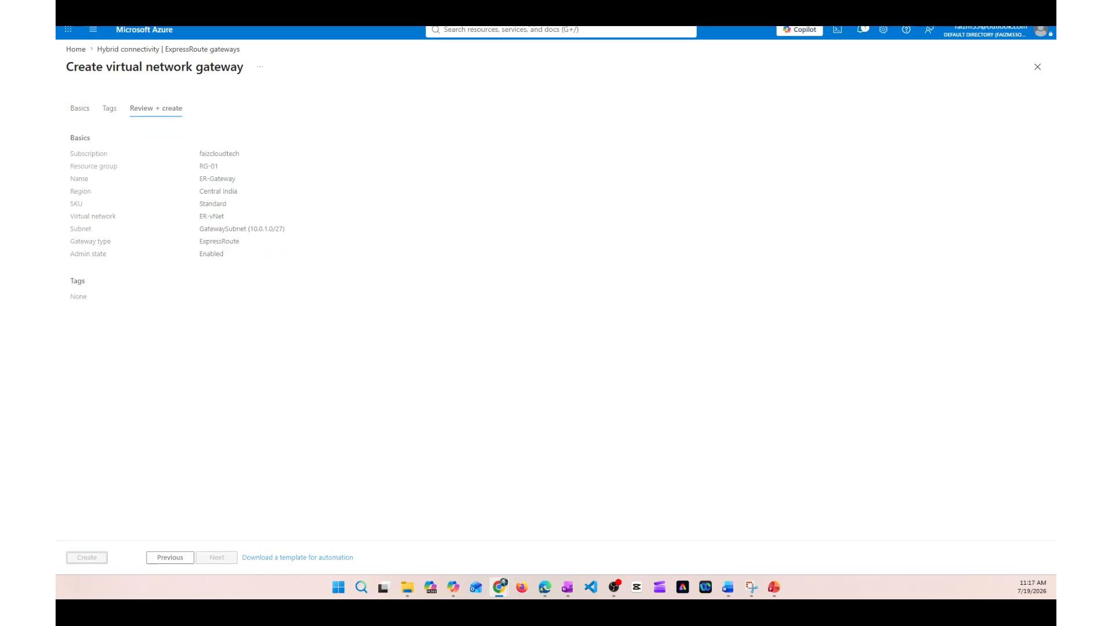
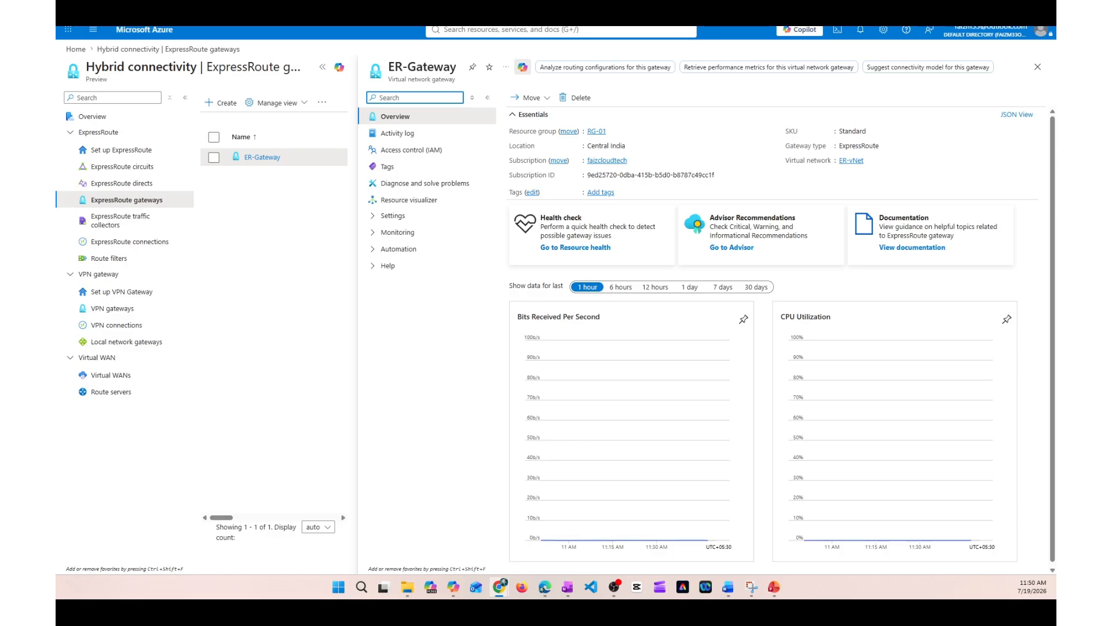
Close the ER-Gateway overview and start creating a new ExpressRoute circuit
{"action": "left_click", "coordinate": [1041, 69]}
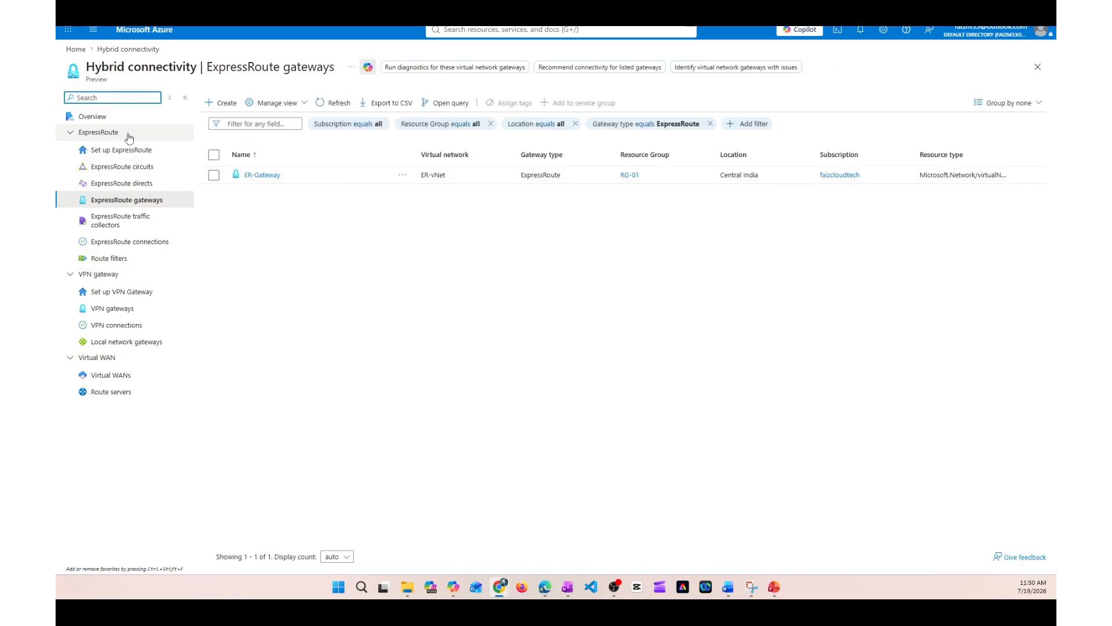
{"action": "left_click", "coordinate": [138, 168]}
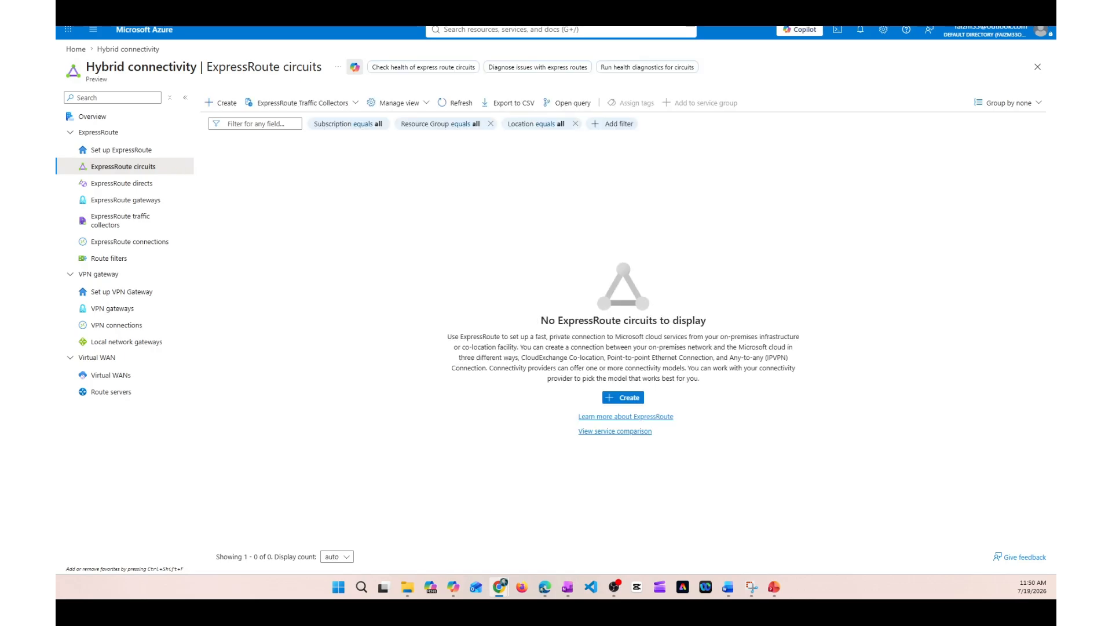
{"action": "left_click", "coordinate": [221, 105]}
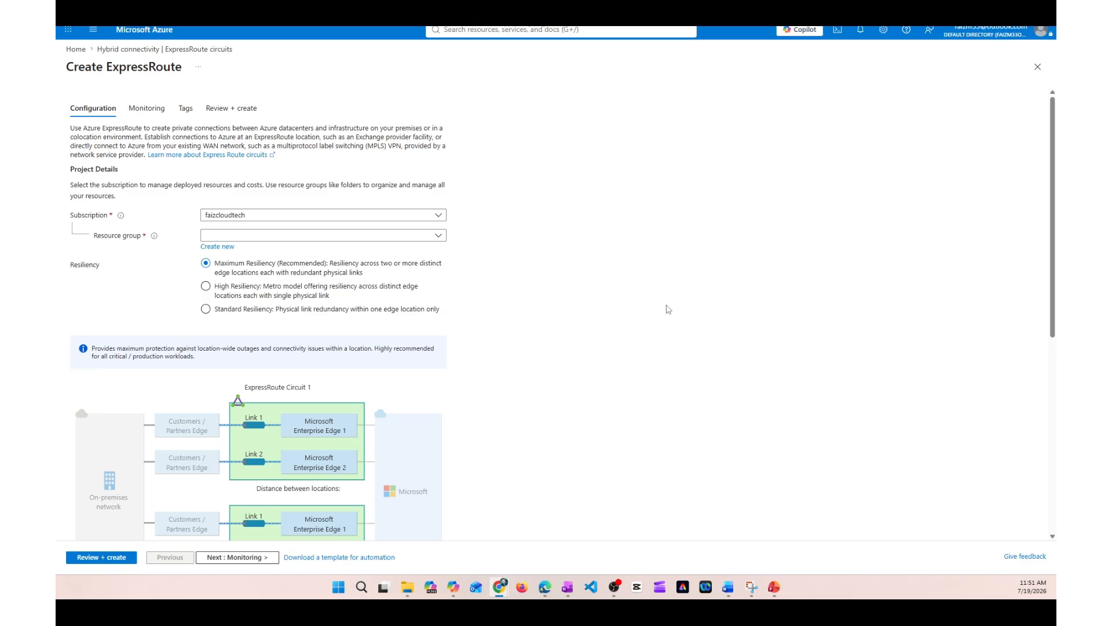
Assign the ExpressRoute circuit to resource group RG-01 and choose Standard Resiliency
{"action": "scroll", "coordinate": [649, 308], "scroll_direction": "down", "scroll_amount": 1}
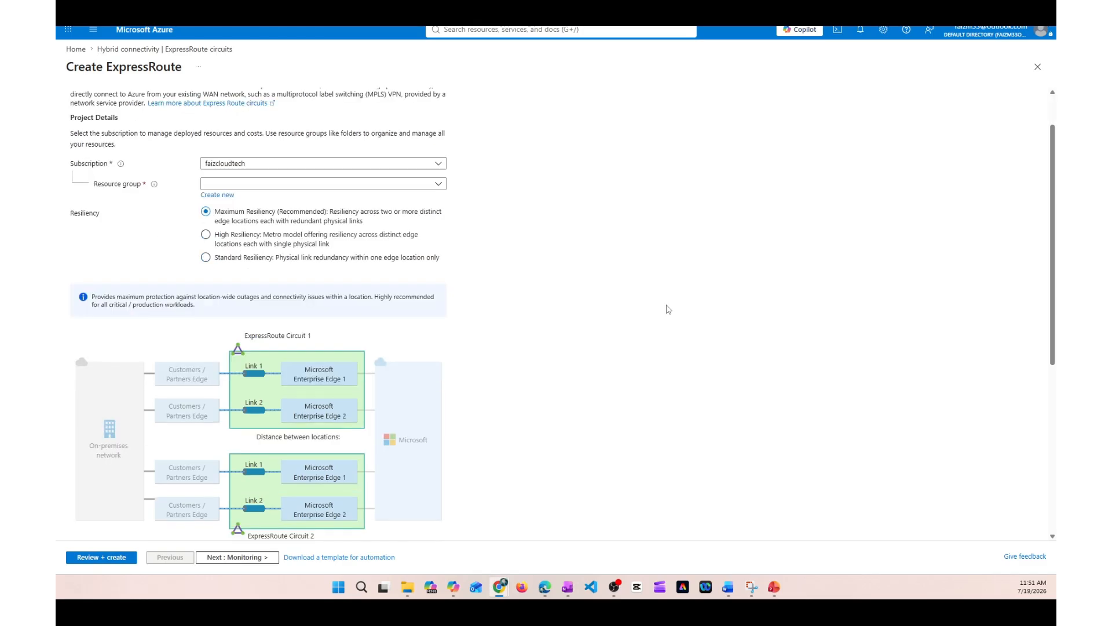
{"action": "left_click", "coordinate": [433, 184]}
{"action": "left_click", "coordinate": [224, 253]}
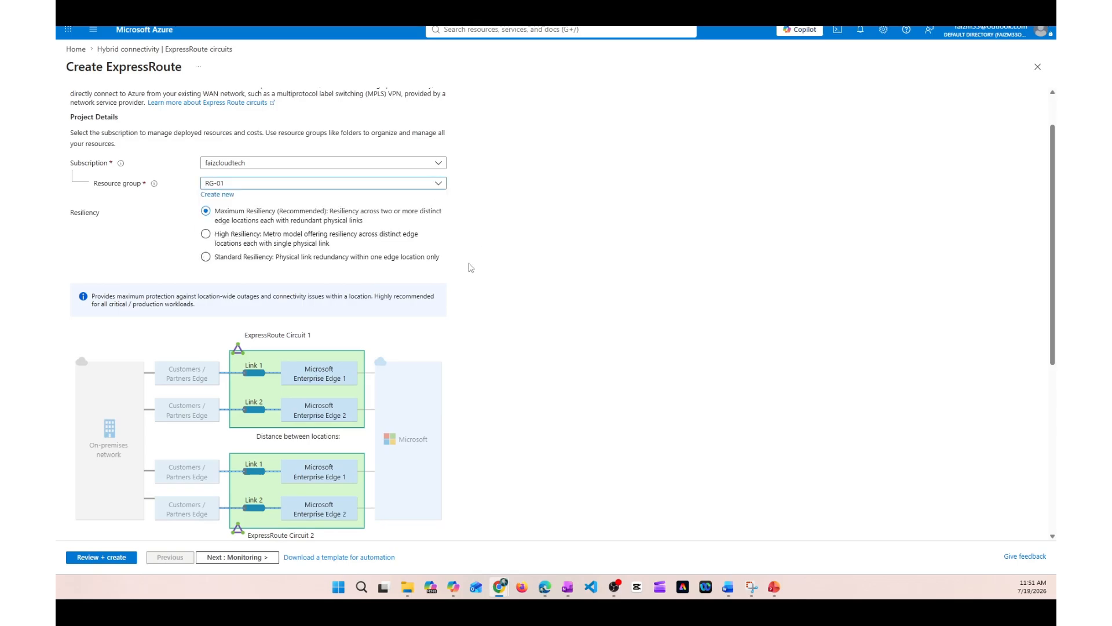
{"action": "scroll", "coordinate": [471, 267], "scroll_direction": "down", "scroll_amount": 1}
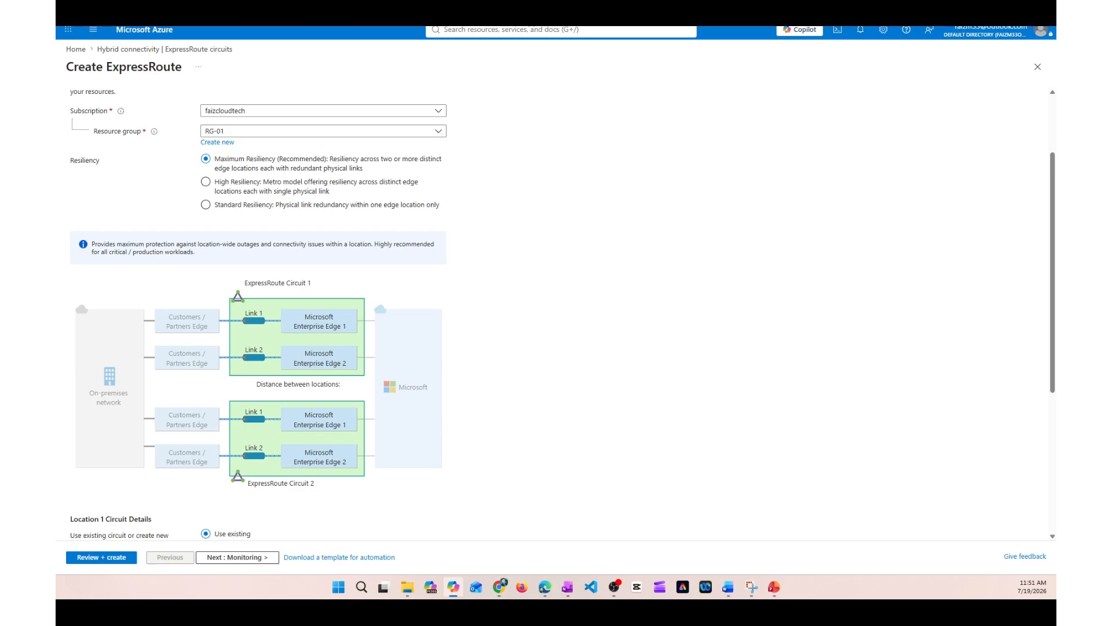
{"action": "left_click", "coordinate": [212, 209]}
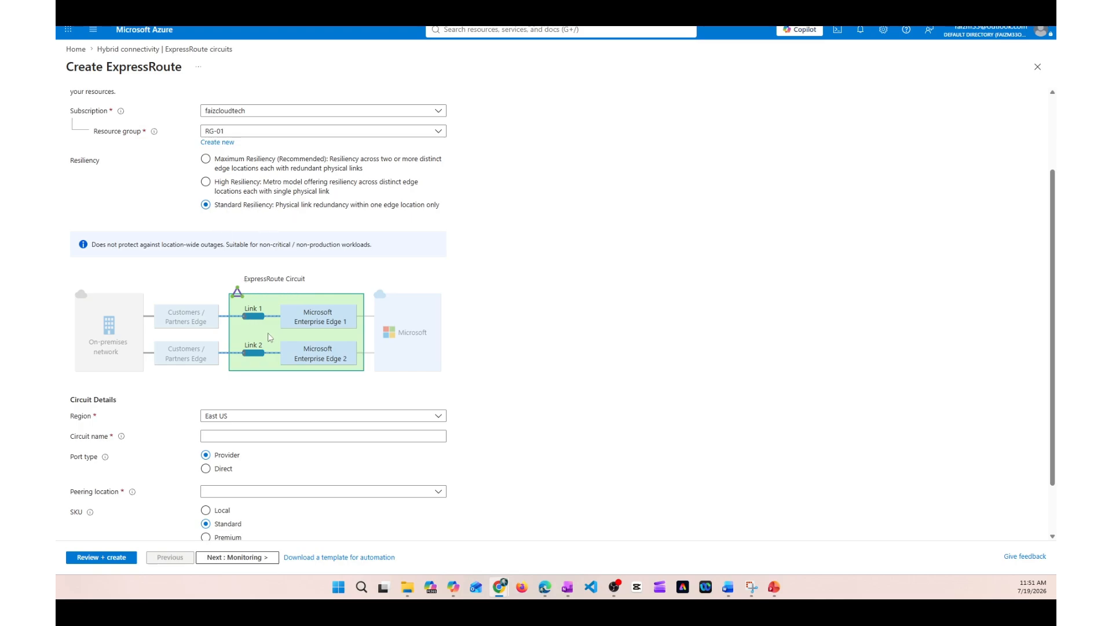
Compare the diagrams of the High, Maximum and Standard Resiliency options, ending with Standard Resiliency selected
{"action": "left_click", "coordinate": [206, 182]}
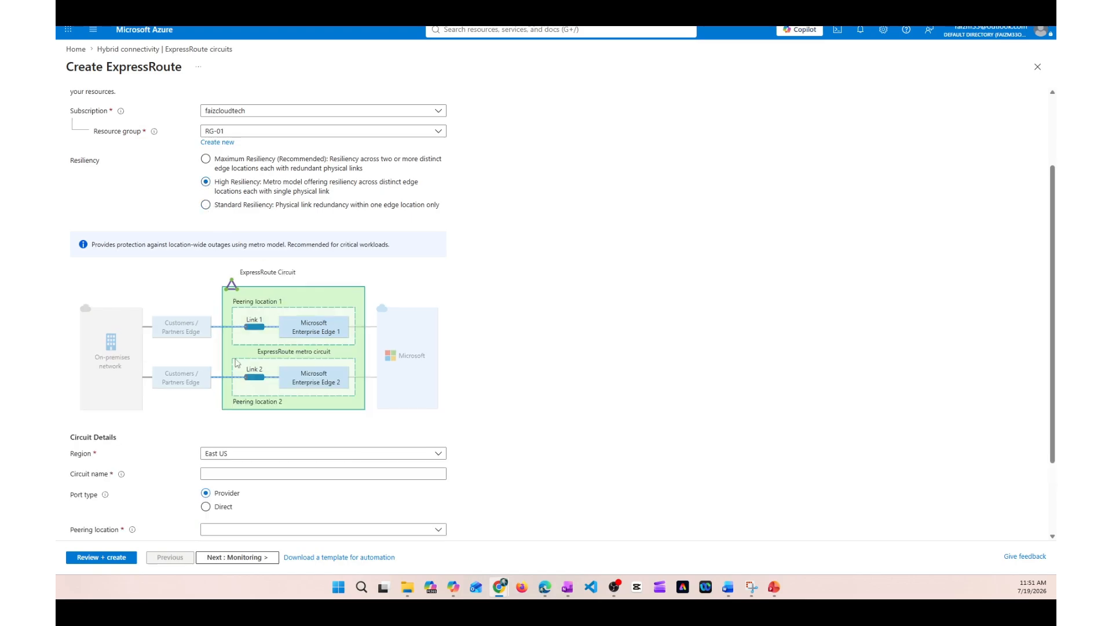
{"action": "left_click", "coordinate": [205, 205]}
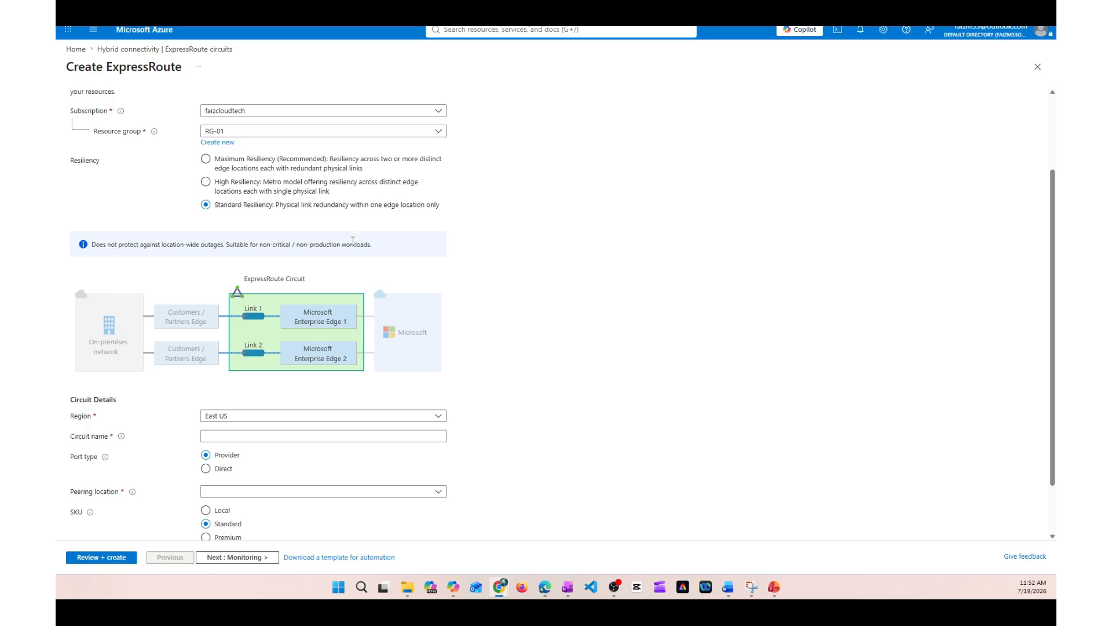
{"action": "left_click", "coordinate": [205, 182]}
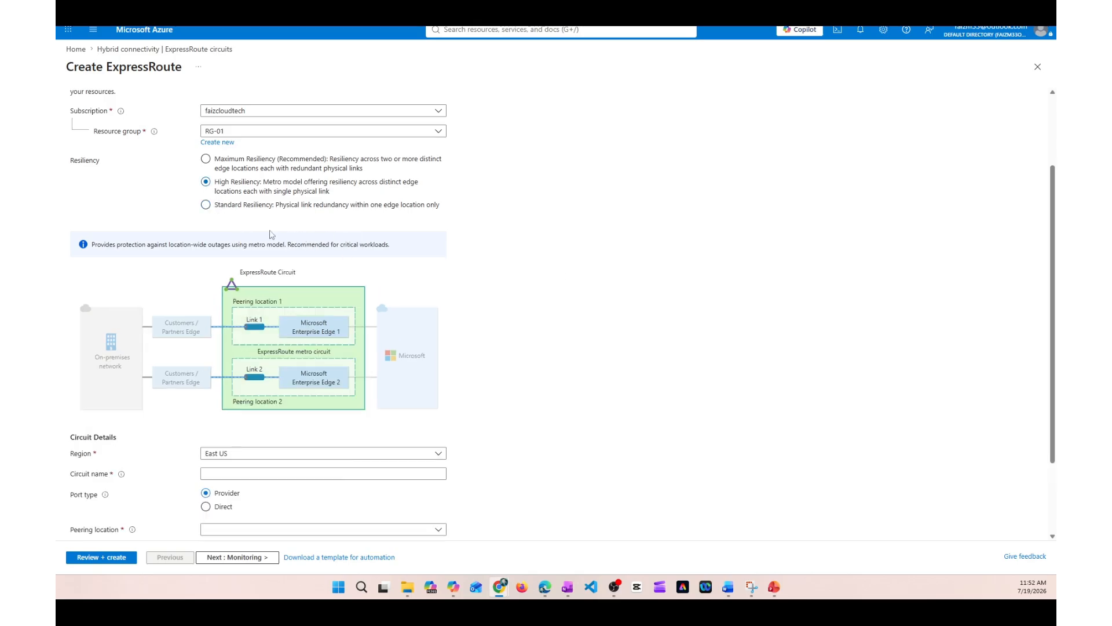
{"action": "left_click", "coordinate": [206, 205]}
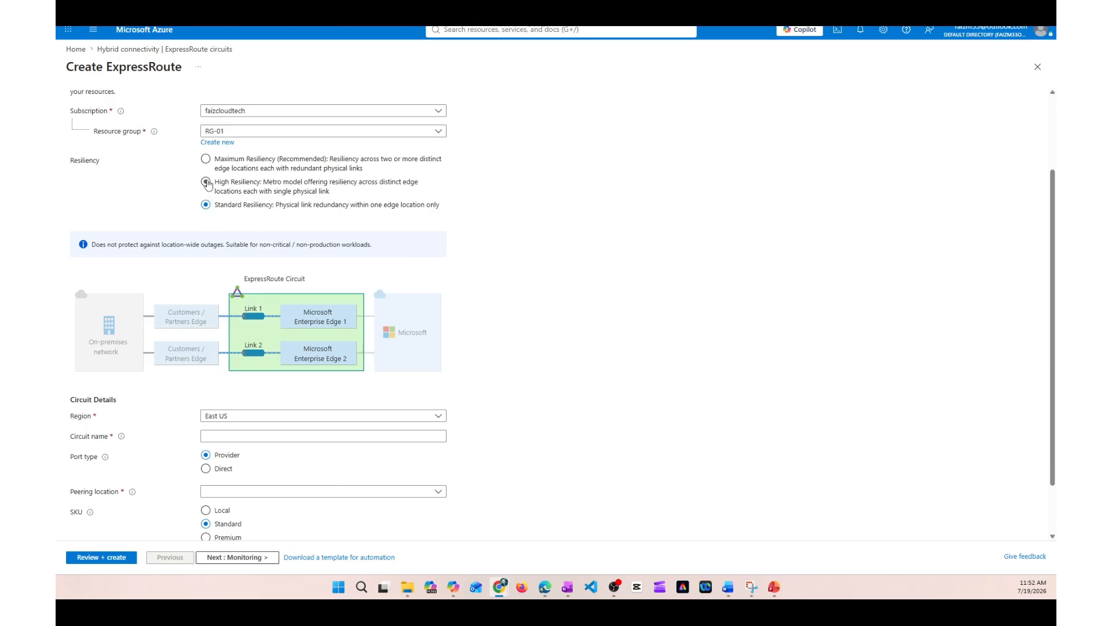
{"action": "left_click", "coordinate": [206, 182]}
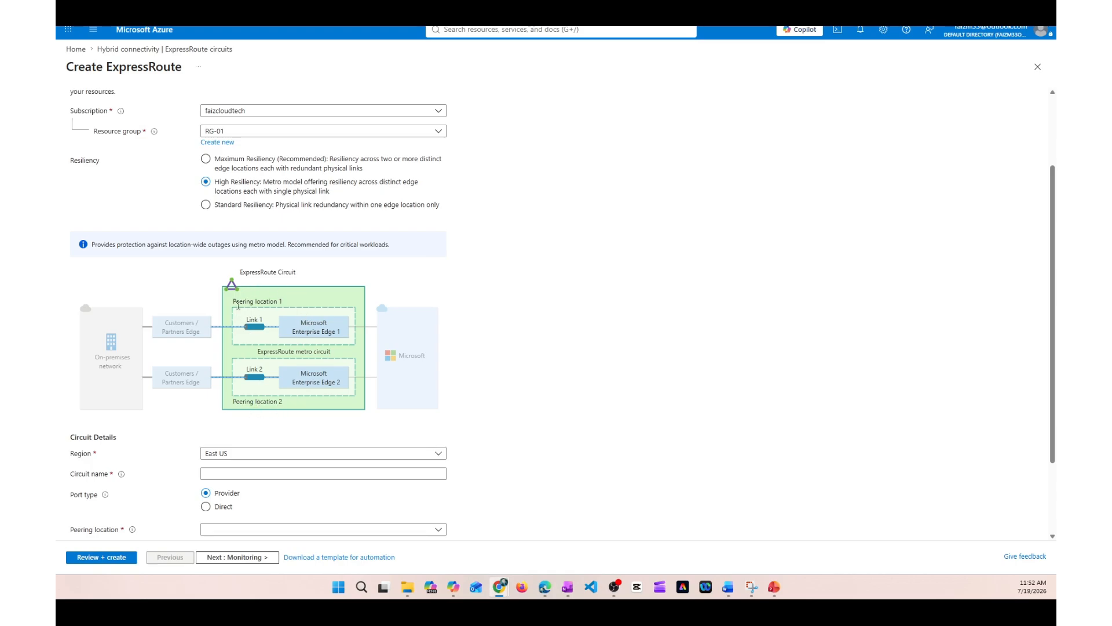
{"action": "left_click_drag", "start_coordinate": [259, 302], "coordinate": [279, 401]}
{"action": "left_click", "coordinate": [528, 383]}
{"action": "left_click", "coordinate": [206, 160]}
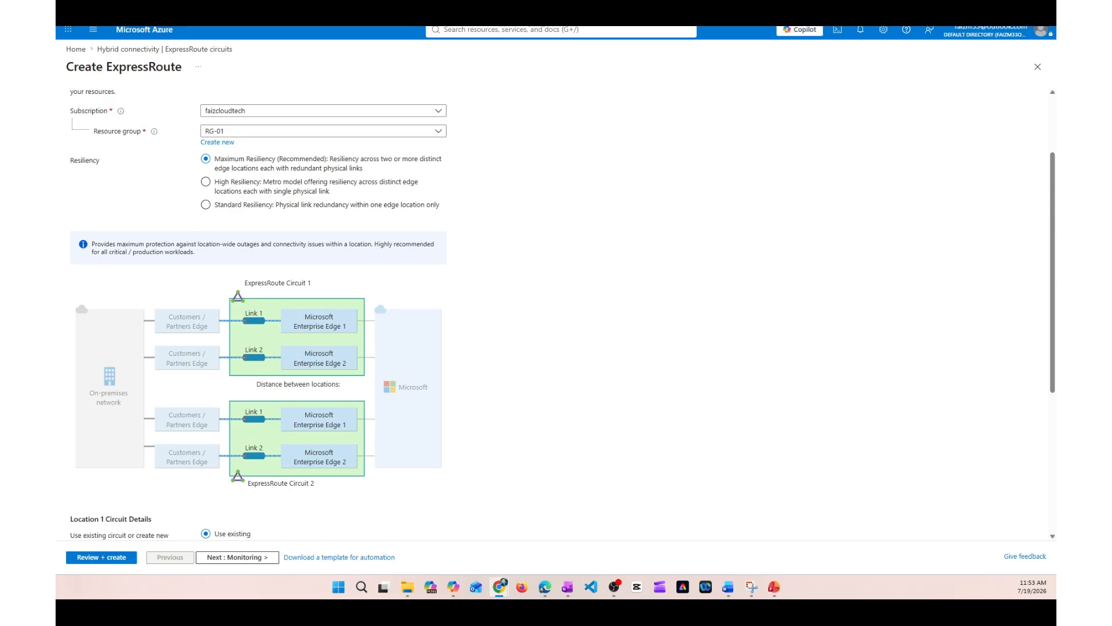
{"action": "left_click", "coordinate": [206, 205]}
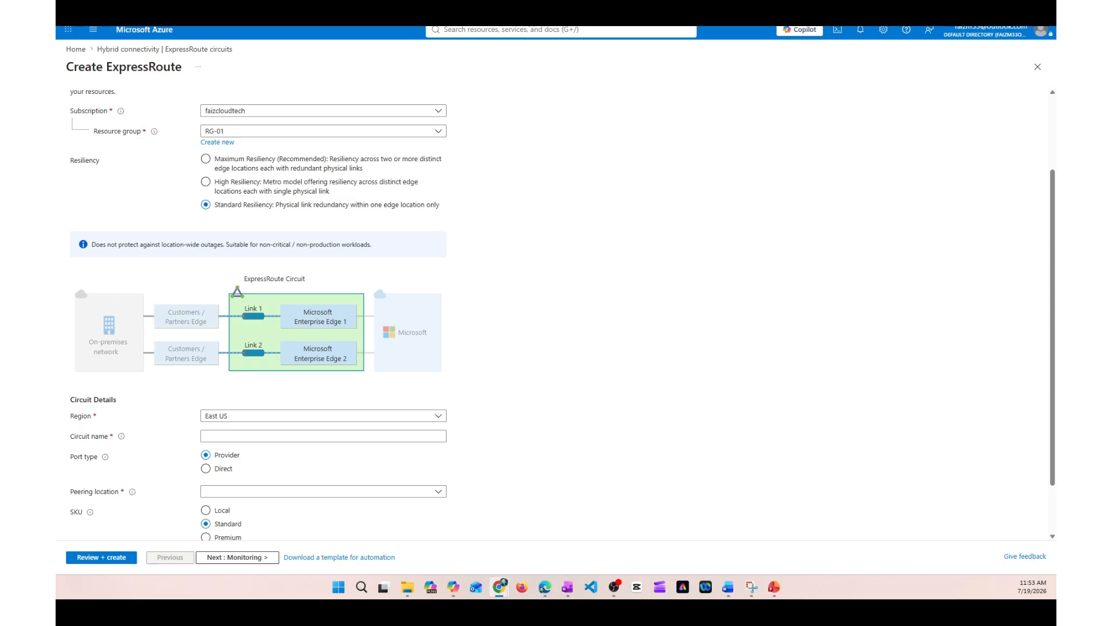
Set the circuit's region to Central India and name the circuit ER-Circuit
{"action": "scroll", "coordinate": [503, 319], "scroll_direction": "down", "scroll_amount": 1}
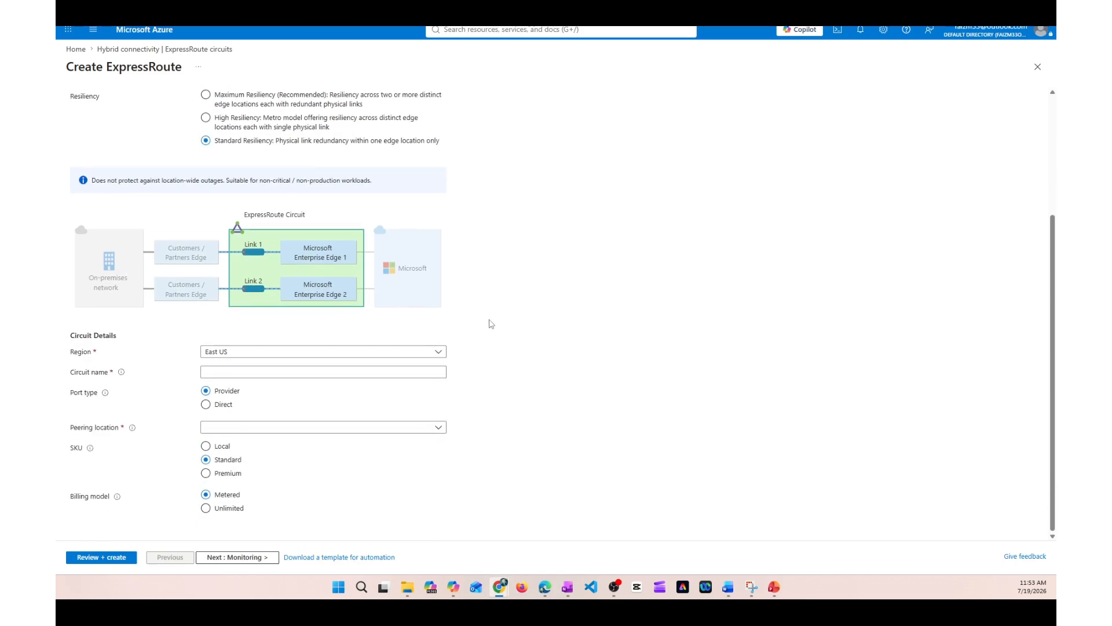
{"action": "left_click", "coordinate": [274, 355]}
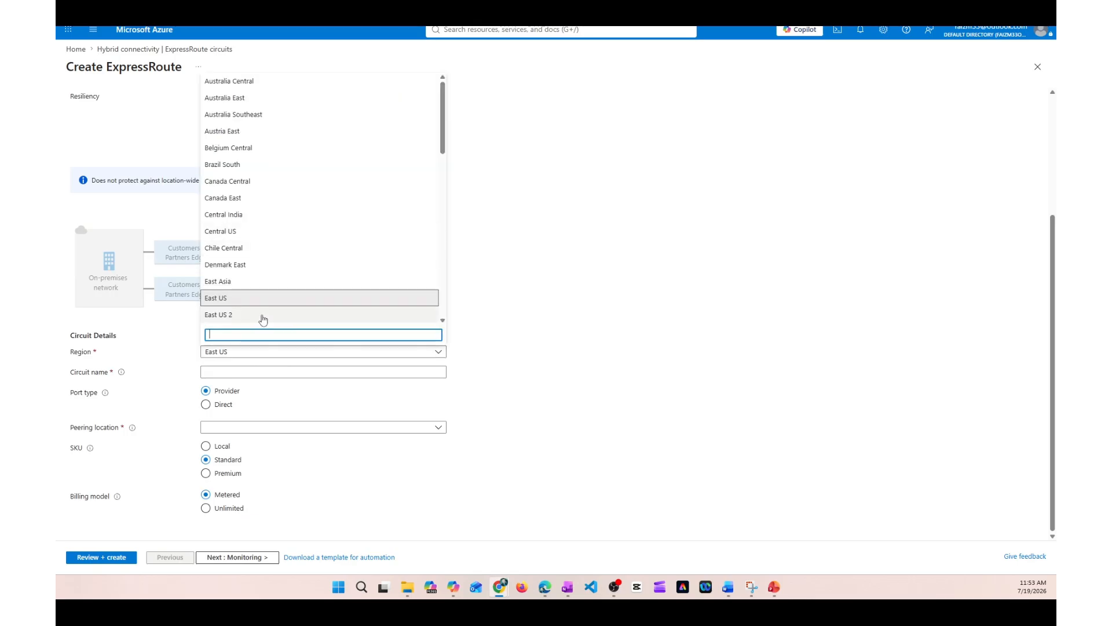
{"action": "type", "text": "india"}
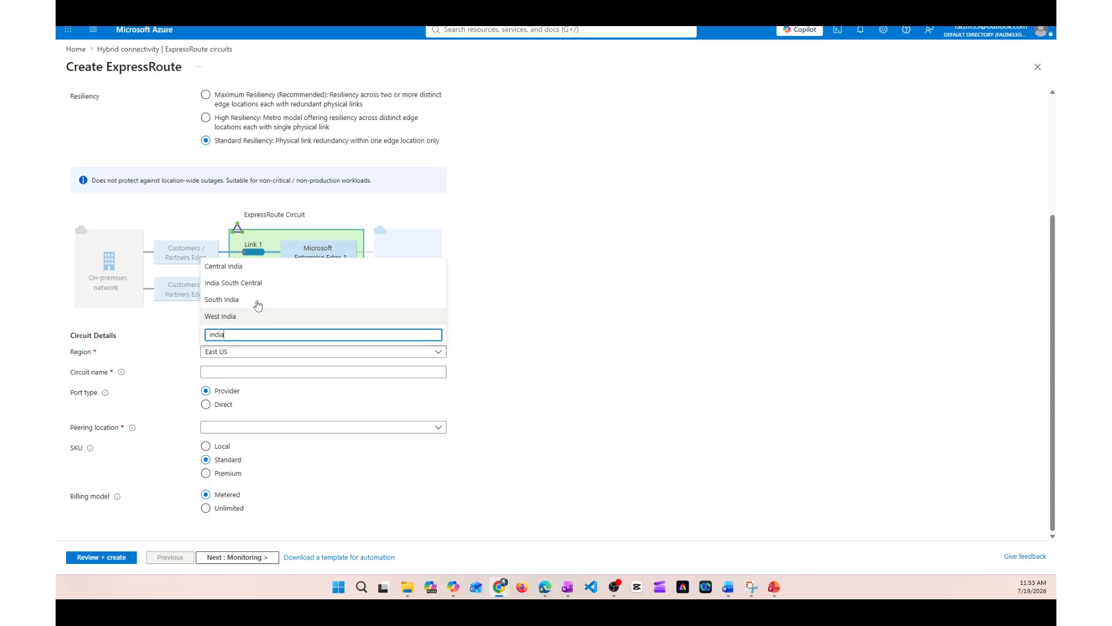
{"action": "left_click", "coordinate": [253, 266]}
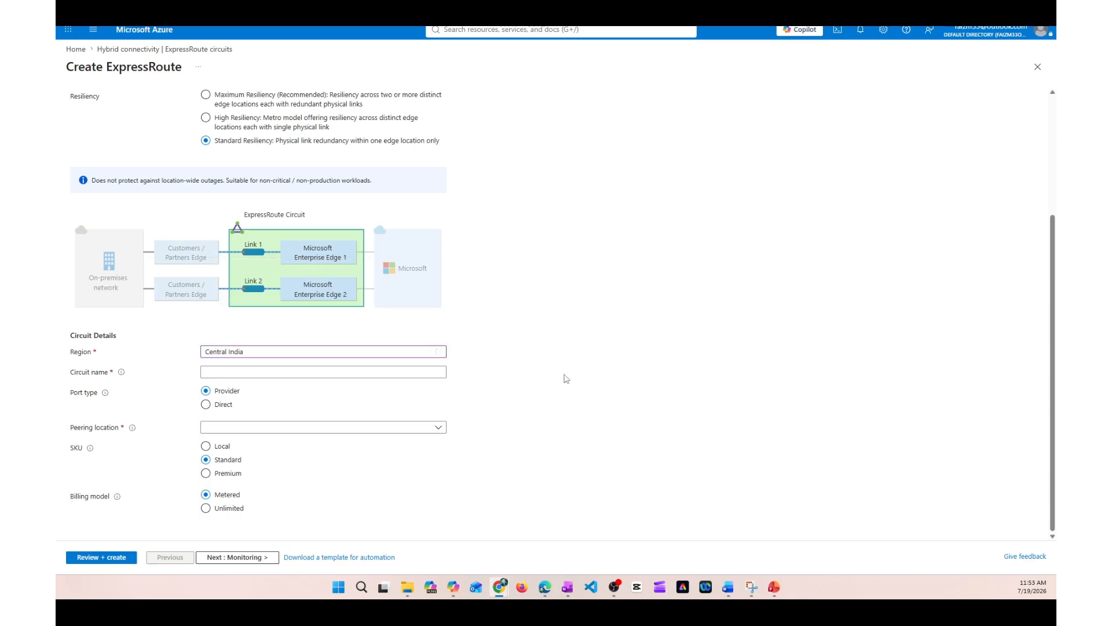
{"action": "left_click", "coordinate": [319, 375]}
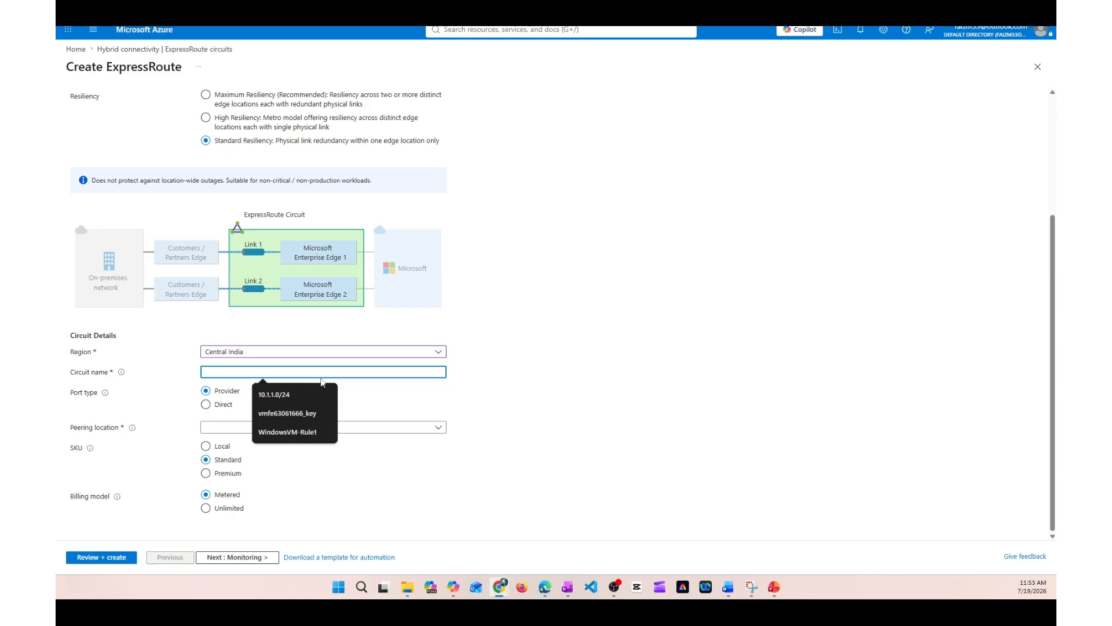
{"action": "type", "text": "ER"}
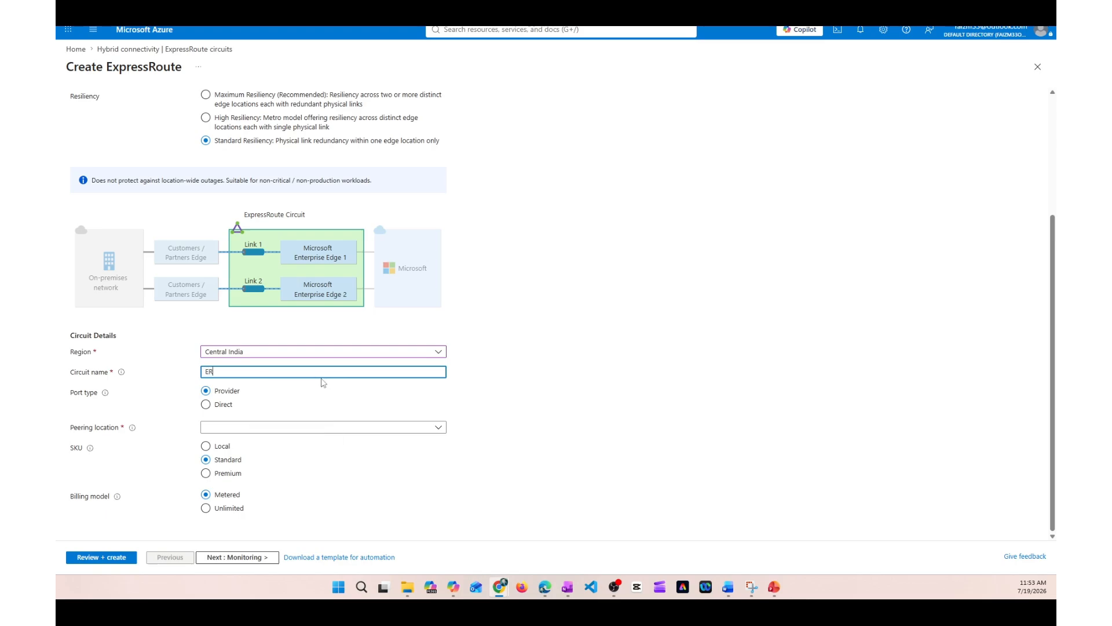
{"action": "type", "text": "-Circuit"}
{"action": "left_click", "coordinate": [580, 395]}
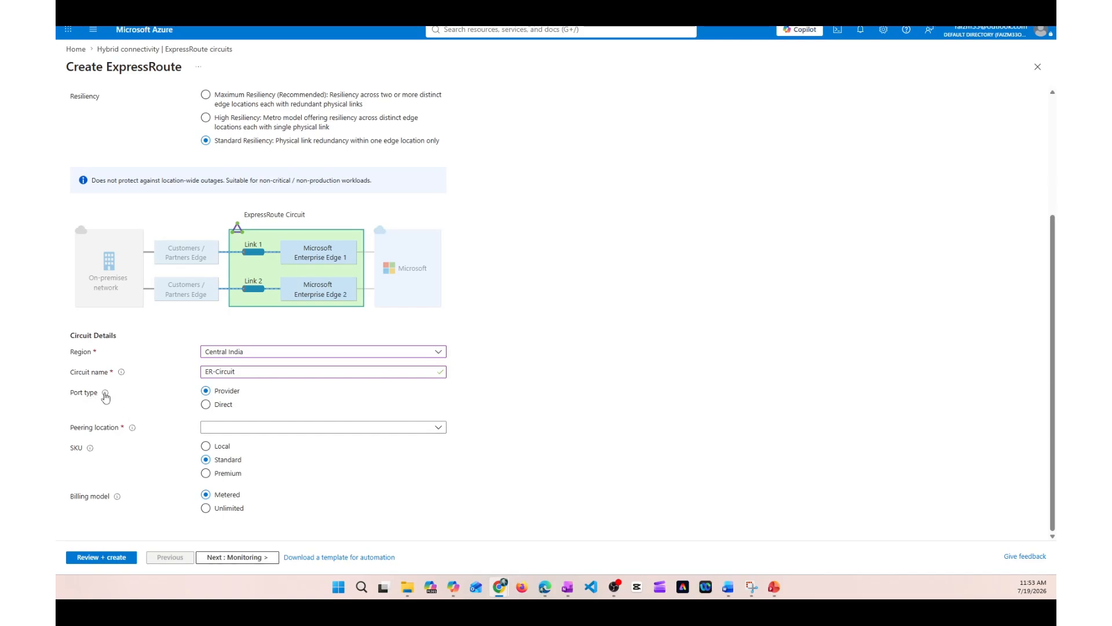
Choose Mumbai as the circuit's peering location
{"action": "mouse_move", "coordinate": [106, 397]}
{"action": "mouse_move", "coordinate": [133, 431]}
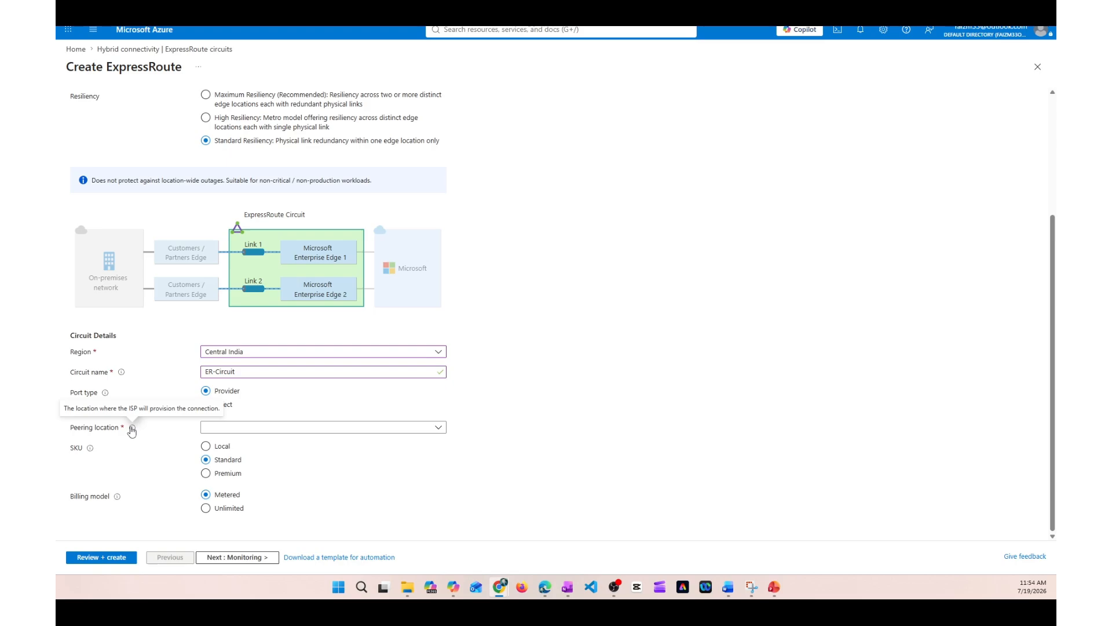
{"action": "left_click", "coordinate": [438, 428]}
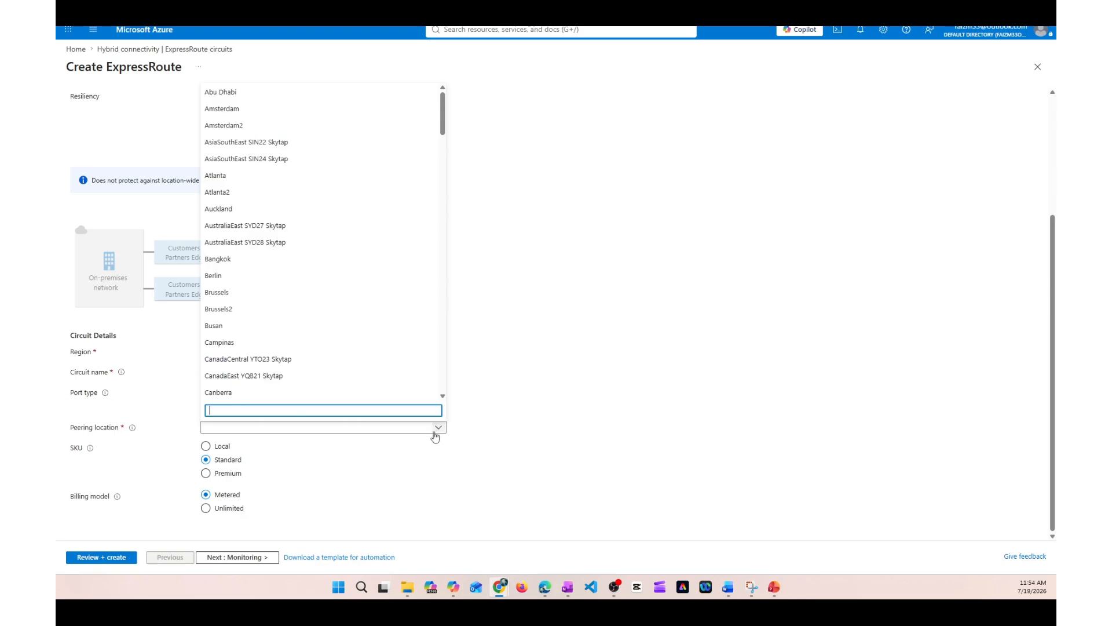
{"action": "type", "text": "ind"}
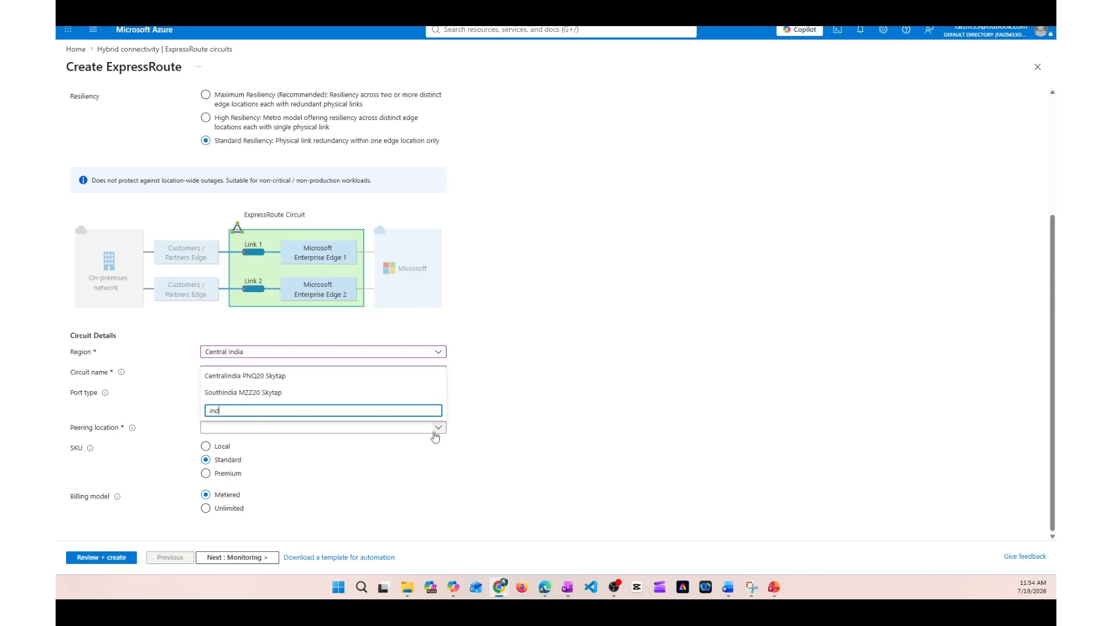
{"action": "key", "text": "BackSpace"}
{"action": "key", "text": "BackSpace"}
{"action": "key", "text": "BackSpace"}
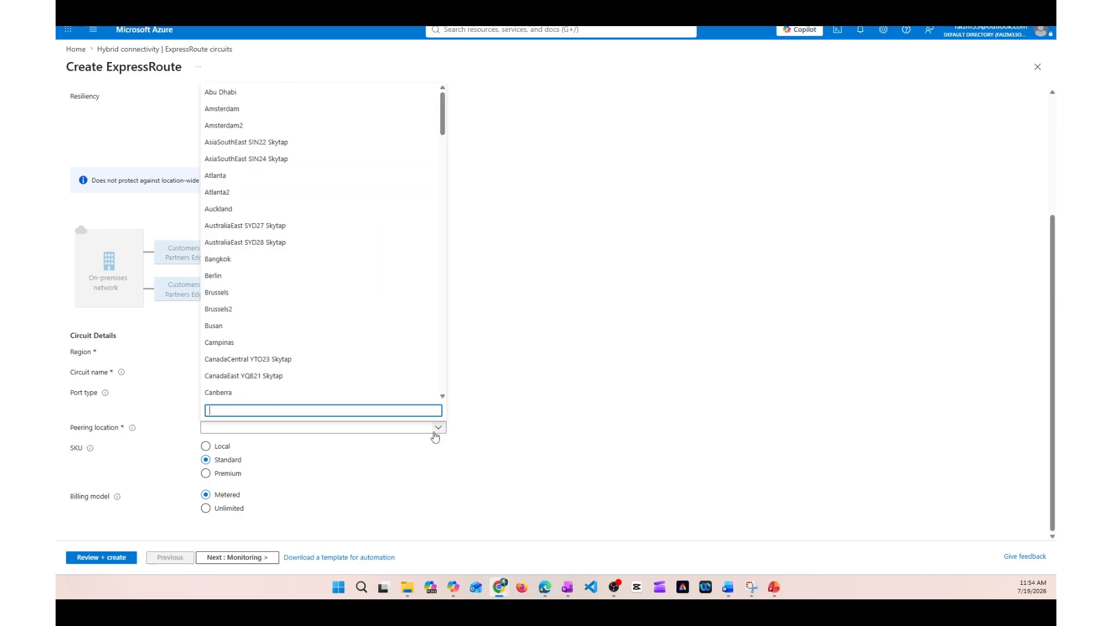
{"action": "type", "text": "mum"}
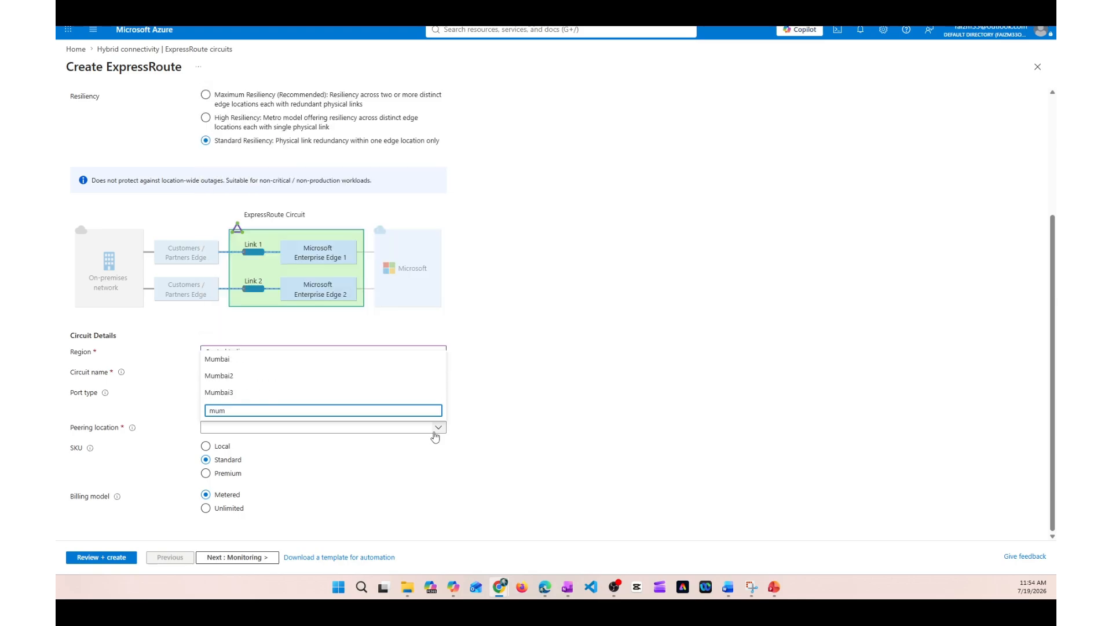
{"action": "left_click", "coordinate": [375, 359]}
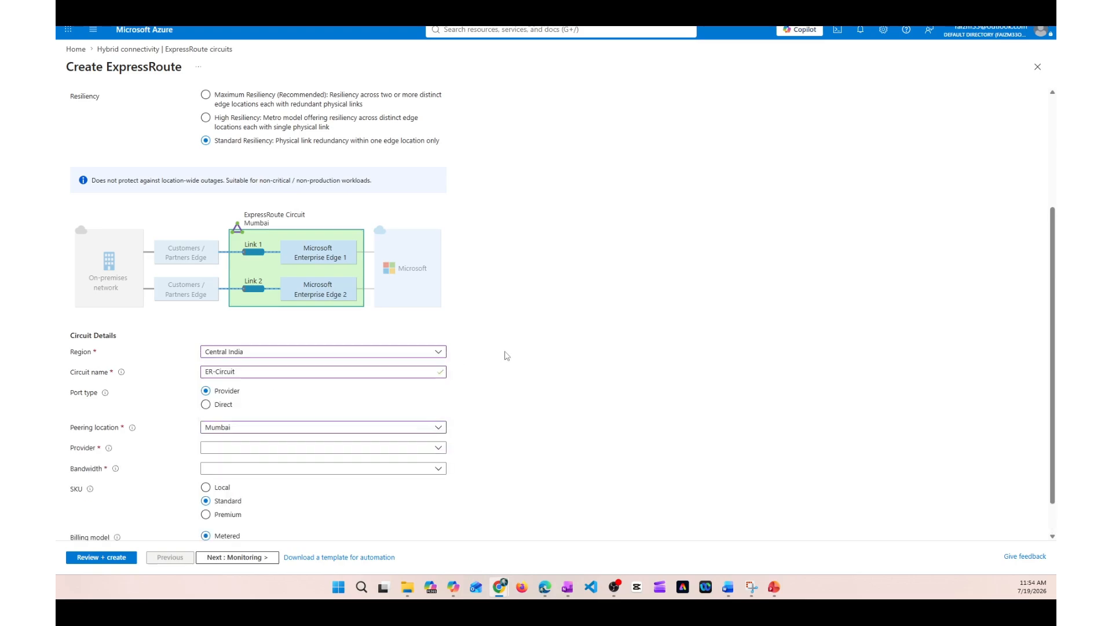
Choose Verizon as the circuit's provider and set the bandwidth to 50Mbps
{"action": "scroll", "coordinate": [523, 392], "scroll_direction": "down", "scroll_amount": 1}
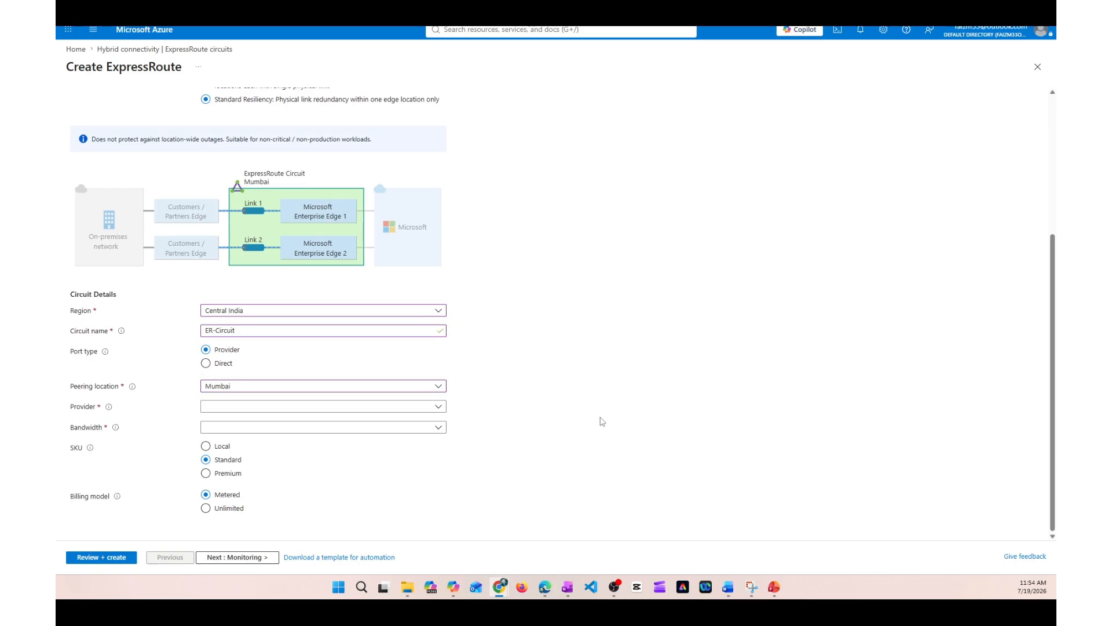
{"action": "left_click", "coordinate": [438, 407]}
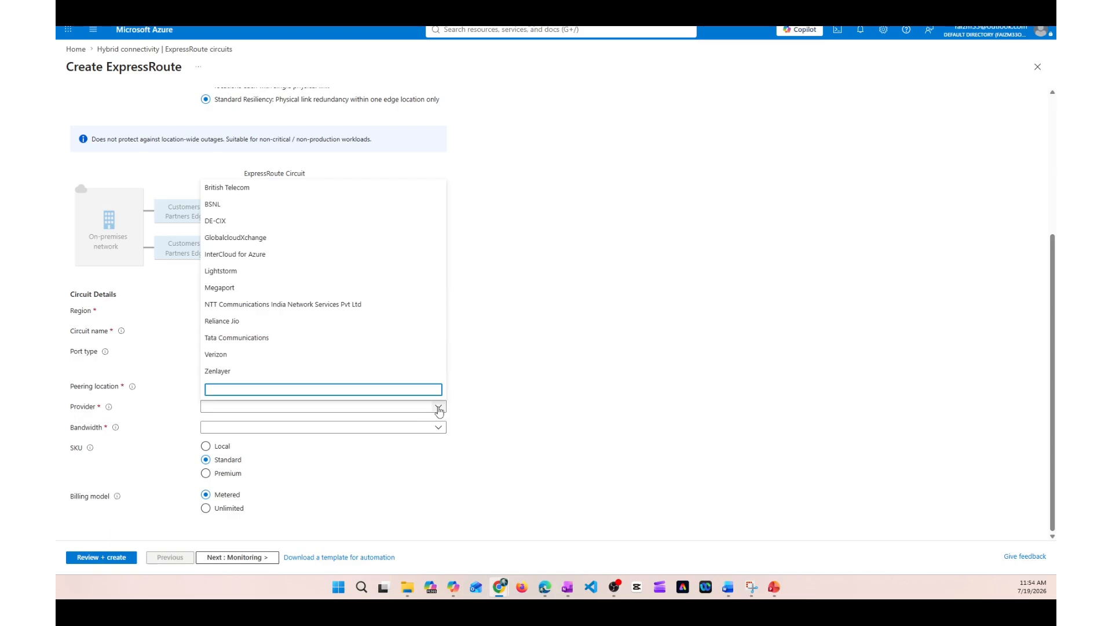
{"action": "left_click", "coordinate": [236, 355]}
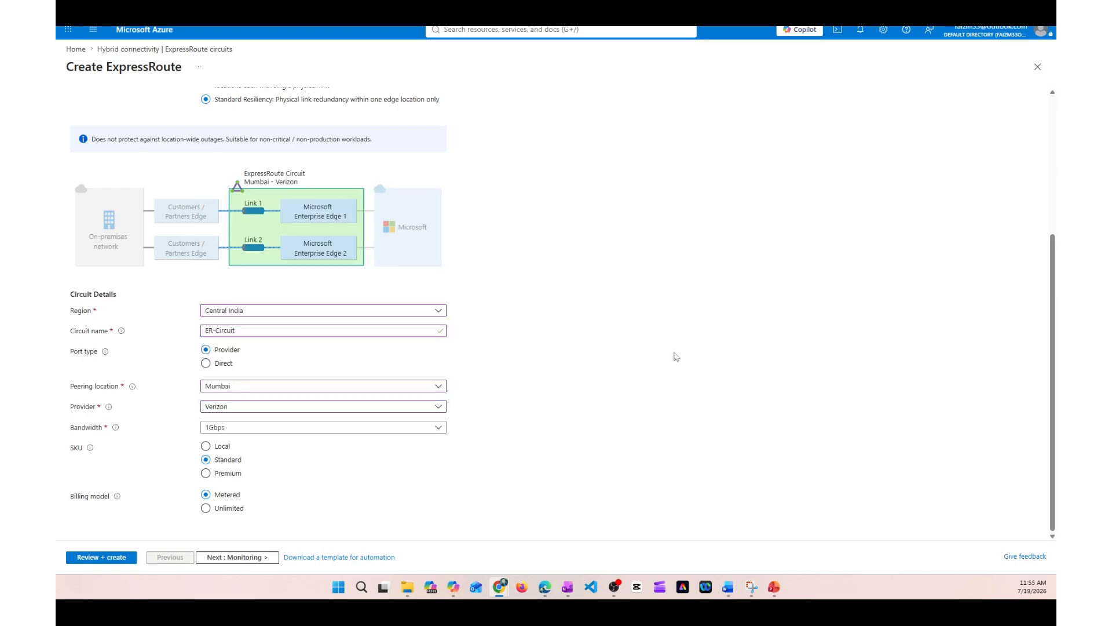
{"action": "left_click", "coordinate": [439, 428]}
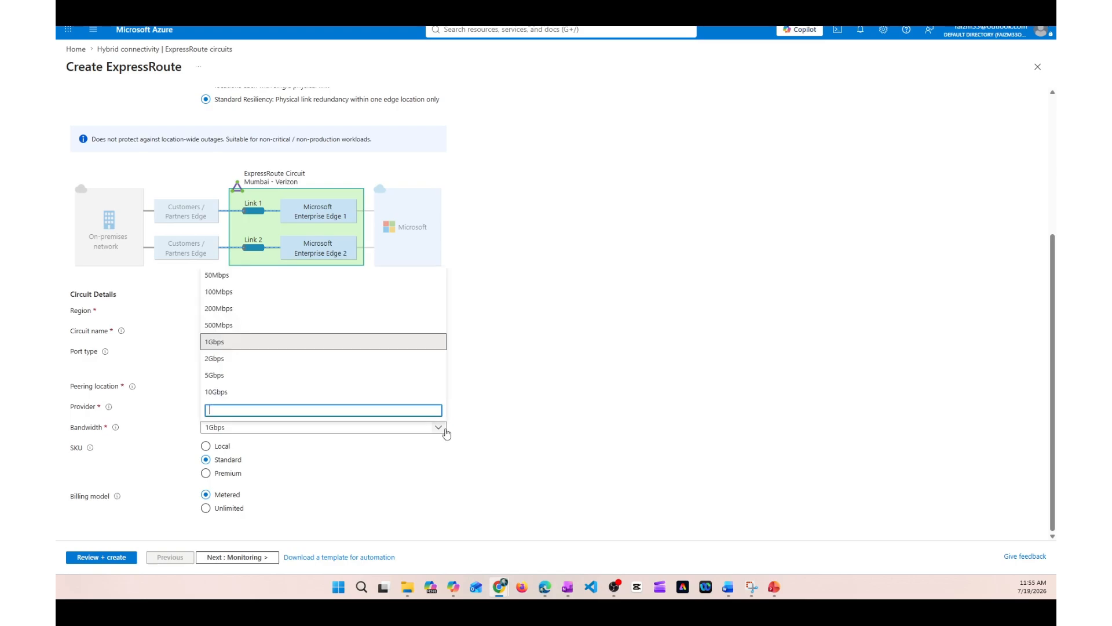
{"action": "left_click", "coordinate": [236, 277]}
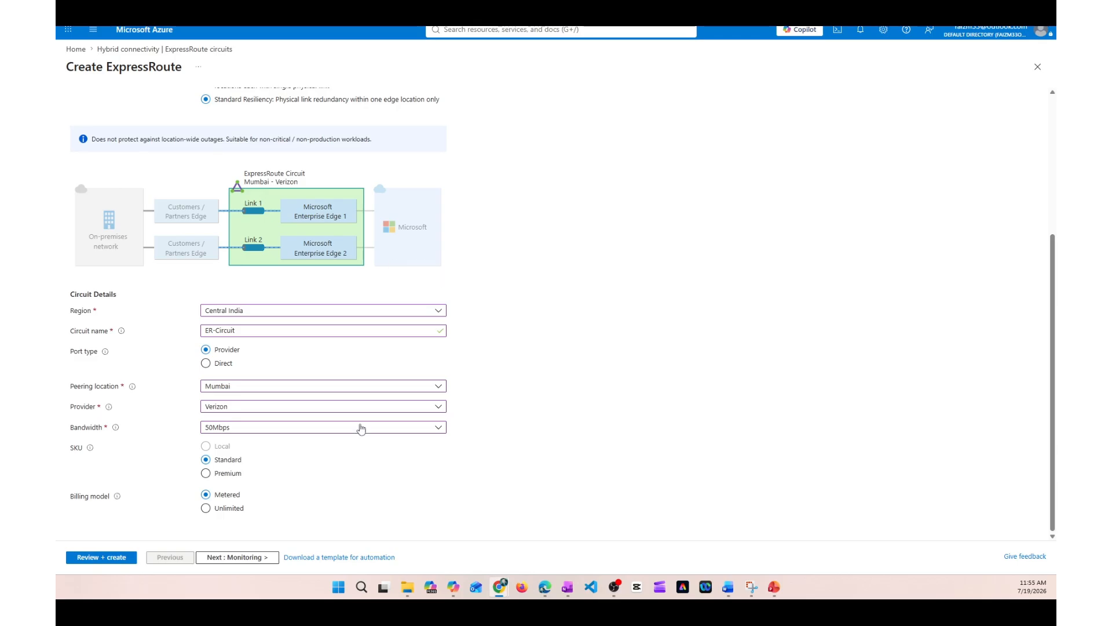
Review the ER-Circuit configuration and create the circuit
{"action": "scroll", "coordinate": [461, 423], "scroll_direction": "up", "scroll_amount": 1}
{"action": "scroll", "coordinate": [461, 424], "scroll_direction": "up", "scroll_amount": 3}
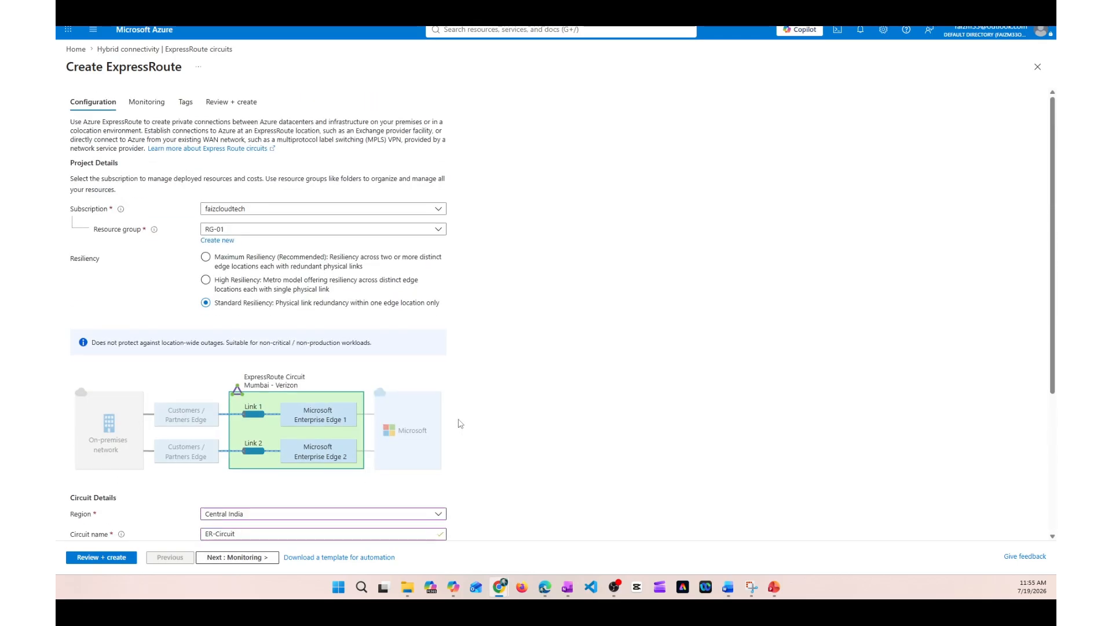
{"action": "scroll", "coordinate": [461, 424], "scroll_direction": "down", "scroll_amount": 4}
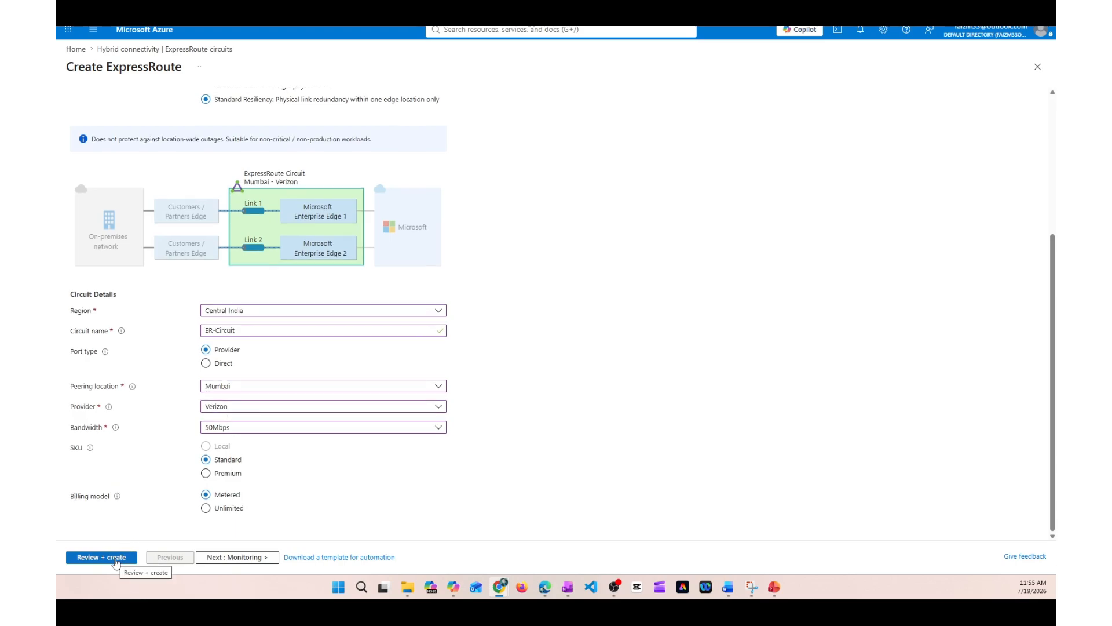
{"action": "left_click", "coordinate": [115, 558]}
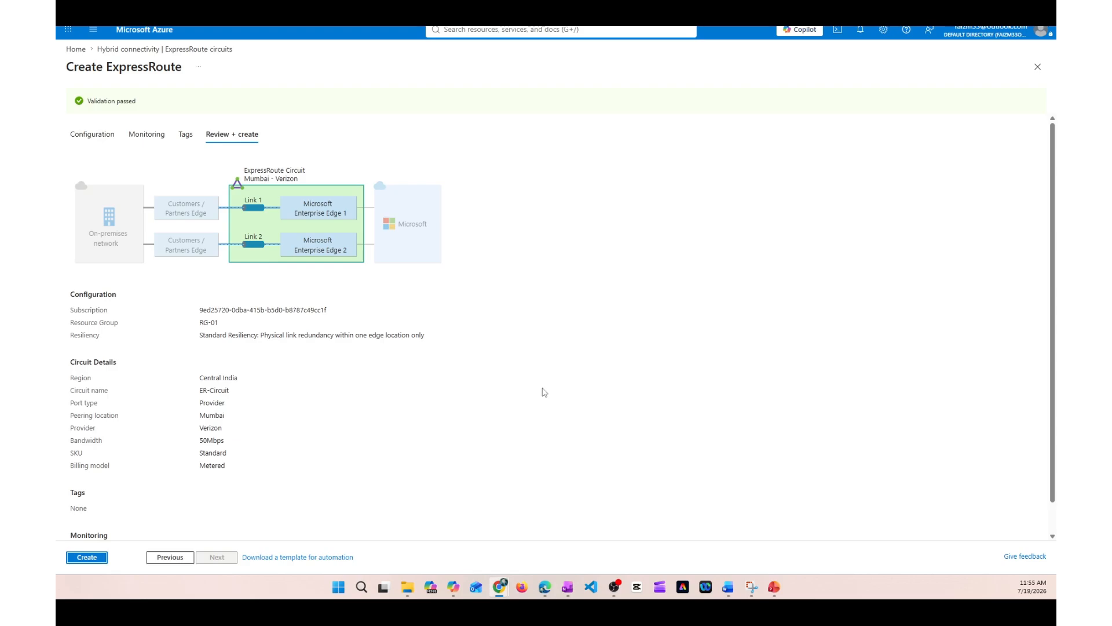
{"action": "scroll", "coordinate": [406, 508], "scroll_direction": "down", "scroll_amount": 2}
{"action": "left_click", "coordinate": [89, 557]}
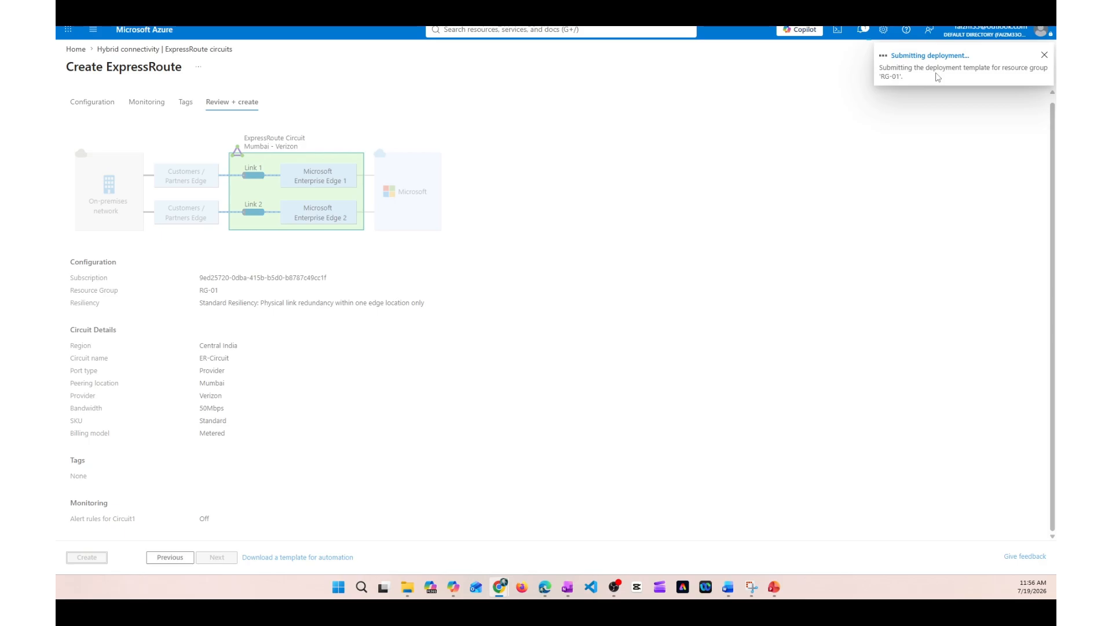
Check the deployment notification, go to resource group RG-01 and open ER-Circuit
{"action": "left_click", "coordinate": [861, 32]}
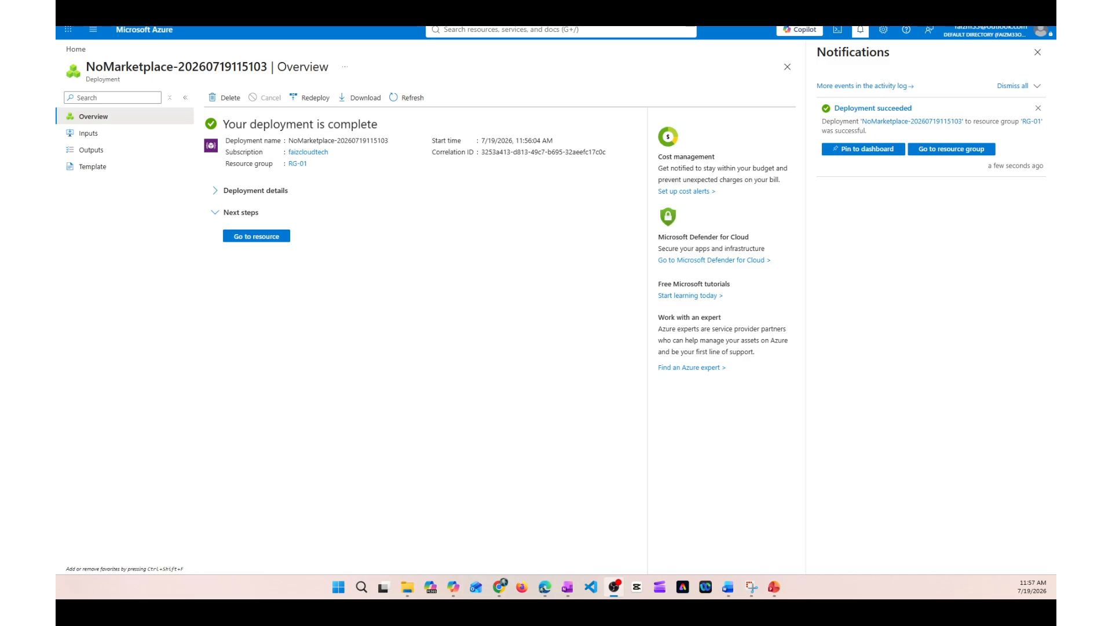
{"action": "left_click", "coordinate": [269, 242]}
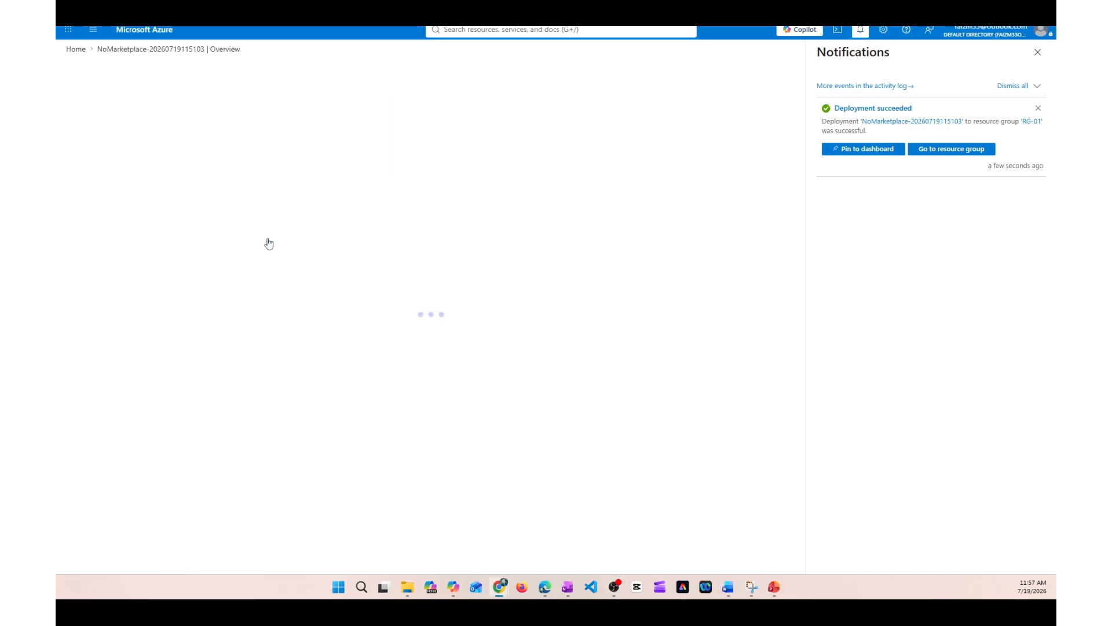
{"action": "left_click", "coordinate": [1038, 53]}
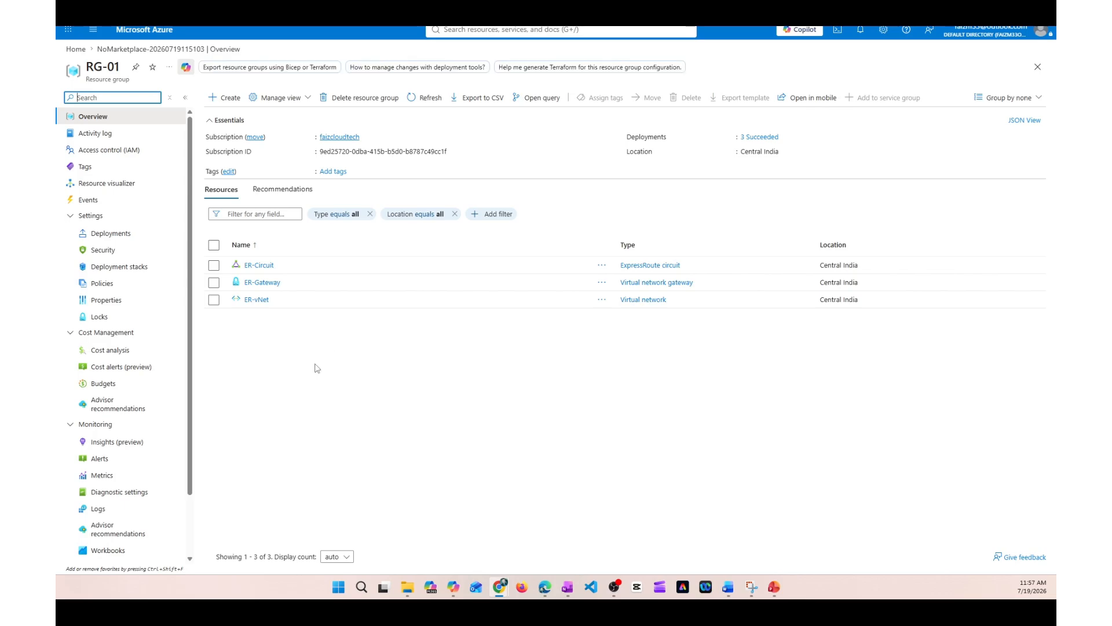
{"action": "left_click", "coordinate": [266, 268]}
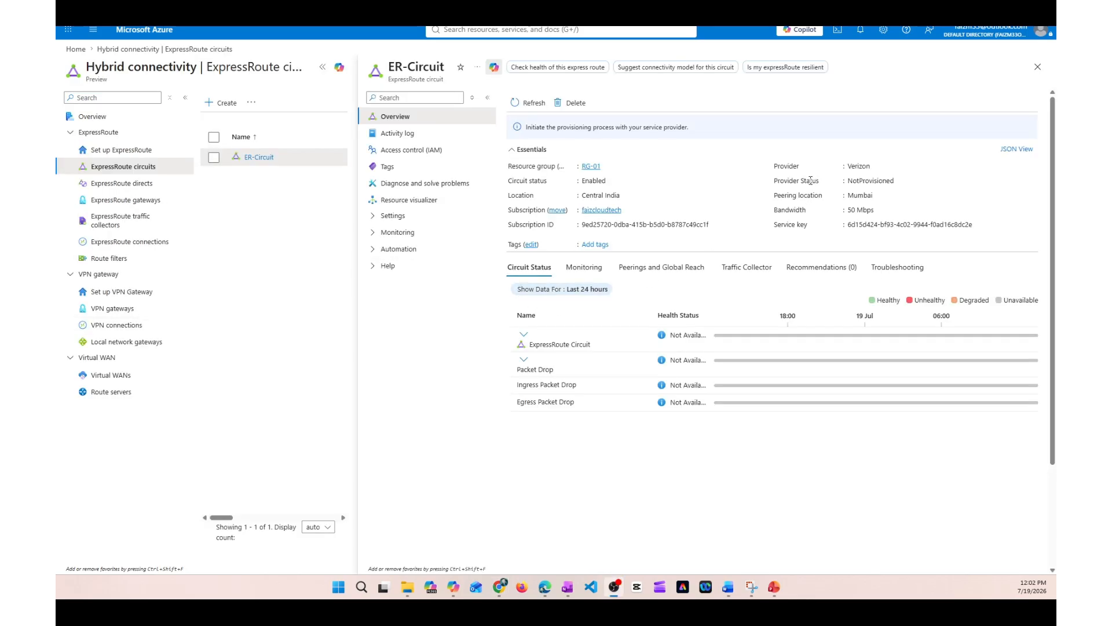
Check the provider status in the essentials of ER-Circuit
{"action": "left_click", "coordinate": [777, 180]}
{"action": "left_click_drag", "start_coordinate": [775, 179], "coordinate": [895, 180]}
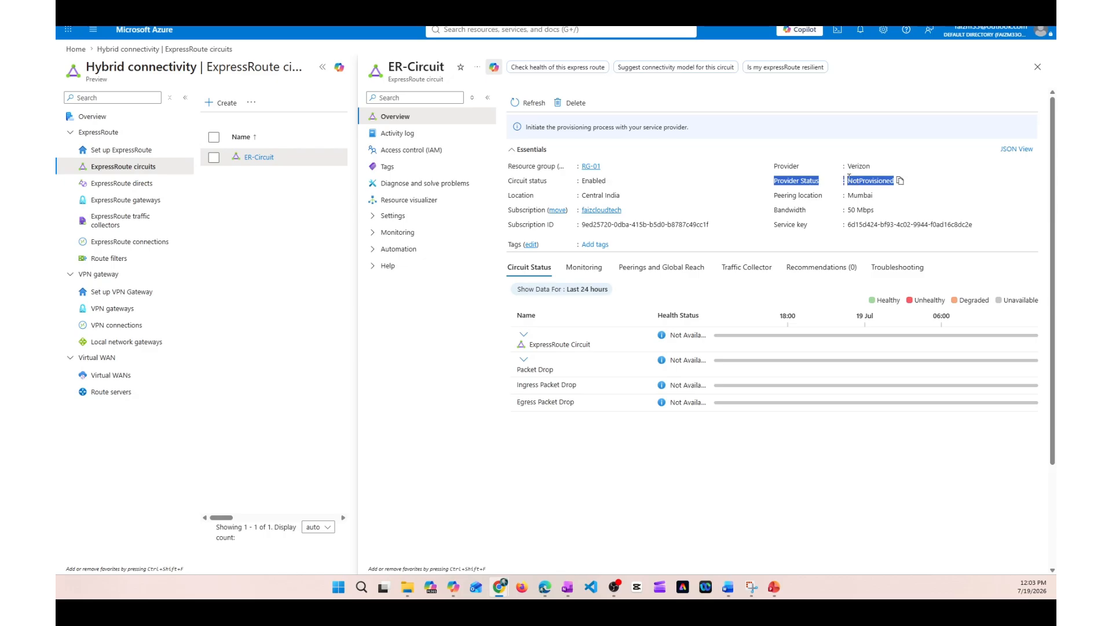
{"action": "left_click", "coordinate": [847, 193]}
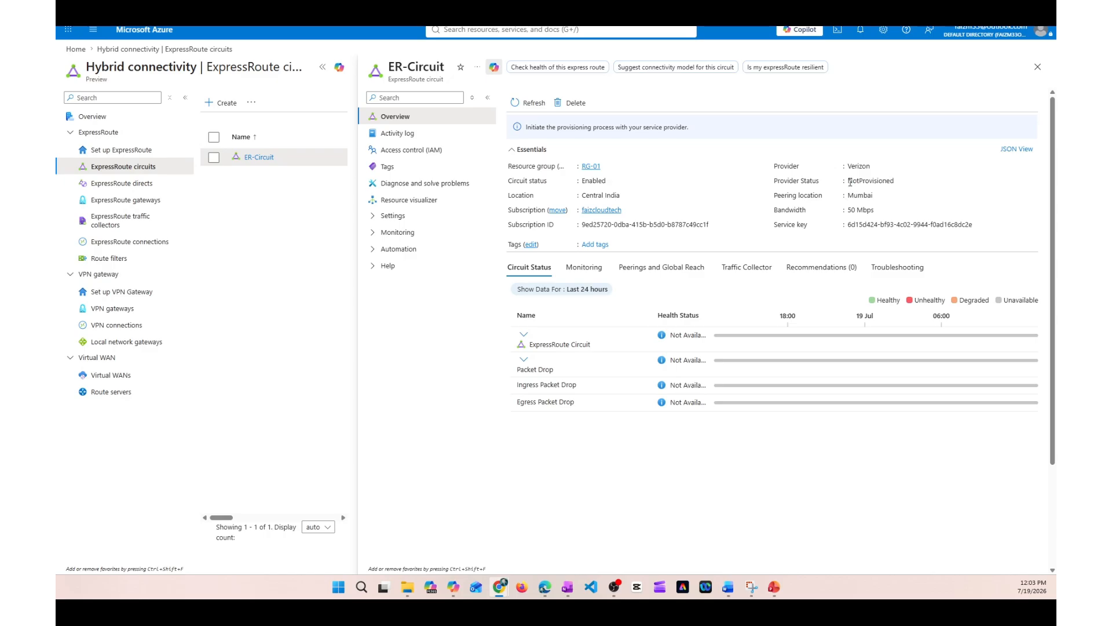
Highlight the provider status and the service key in the ER-Circuit essentials
{"action": "left_click_drag", "start_coordinate": [848, 180], "coordinate": [895, 183]}
{"action": "left_click_drag", "start_coordinate": [774, 224], "coordinate": [984, 225]}
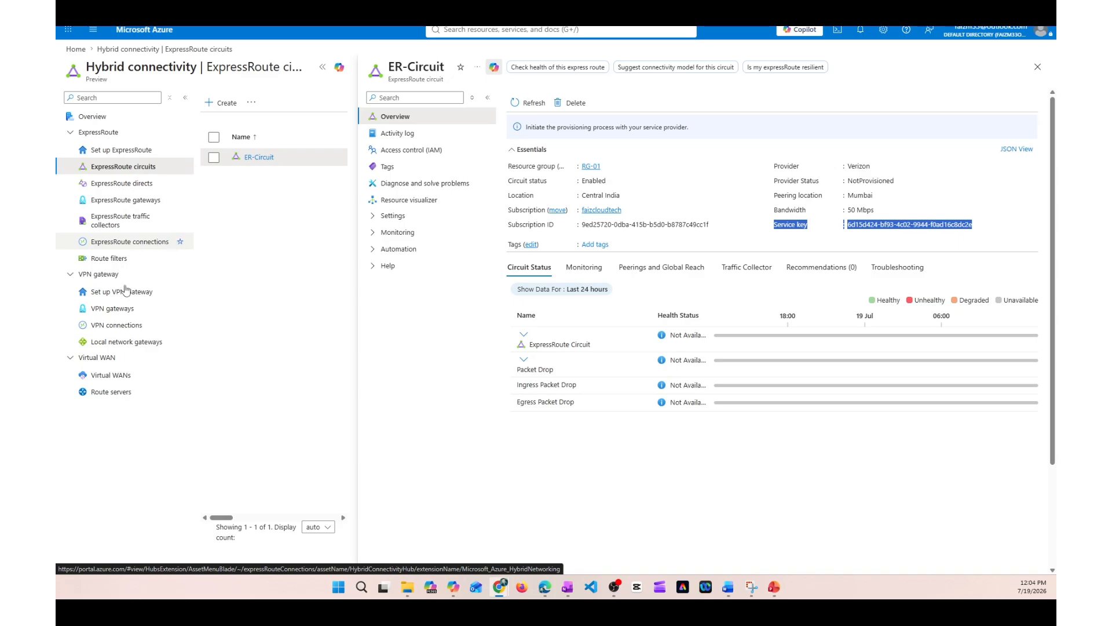
{"action": "left_click", "coordinate": [850, 224]}
{"action": "left_click_drag", "start_coordinate": [850, 225], "coordinate": [948, 224]}
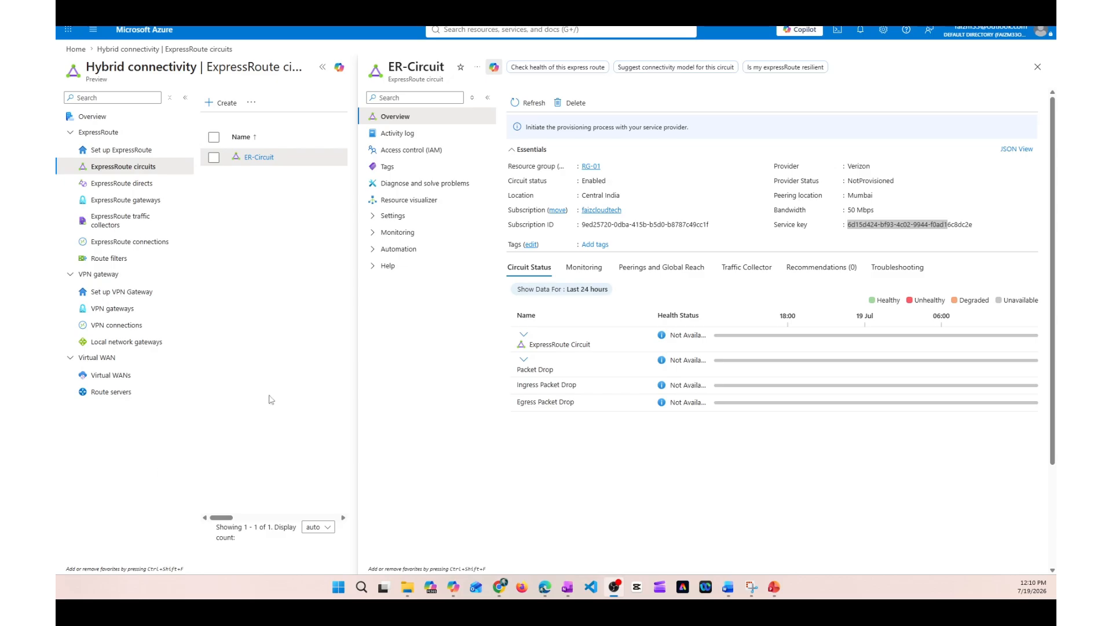
Open Cloud Shell and delete the resource group by running Remove-AzResourceGroup -Name RG-01 -Force -AsJob
{"action": "left_click", "coordinate": [839, 31]}
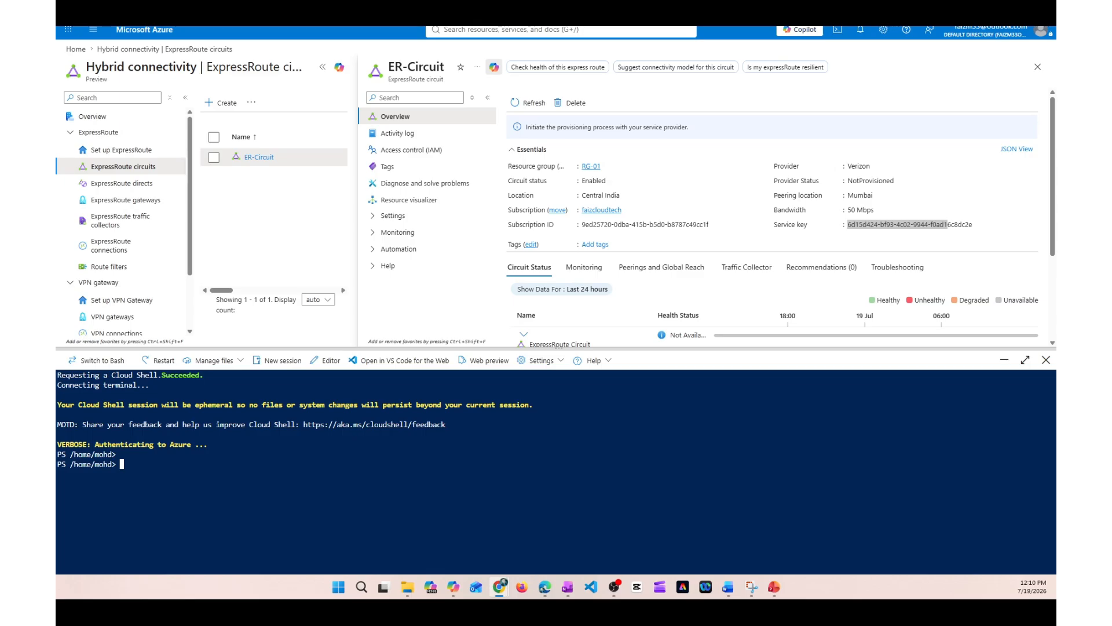
{"action": "key", "text": "alt+Tab"}
{"action": "left_click", "coordinate": [208, 479]}
{"action": "key", "text": "ctrl+v"}
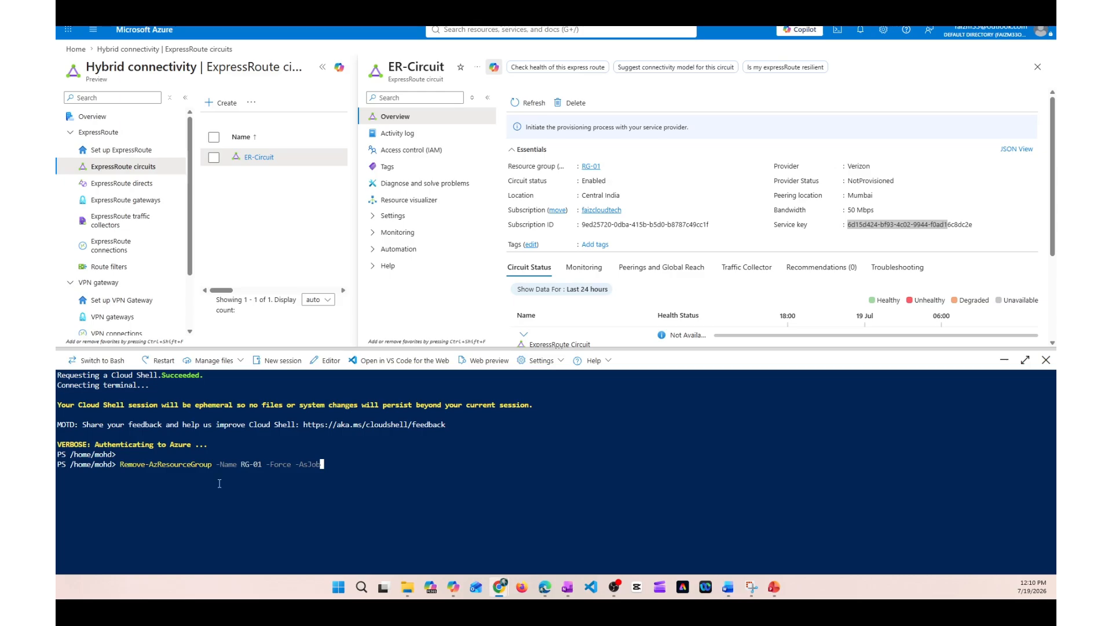
{"action": "key", "text": "Return"}
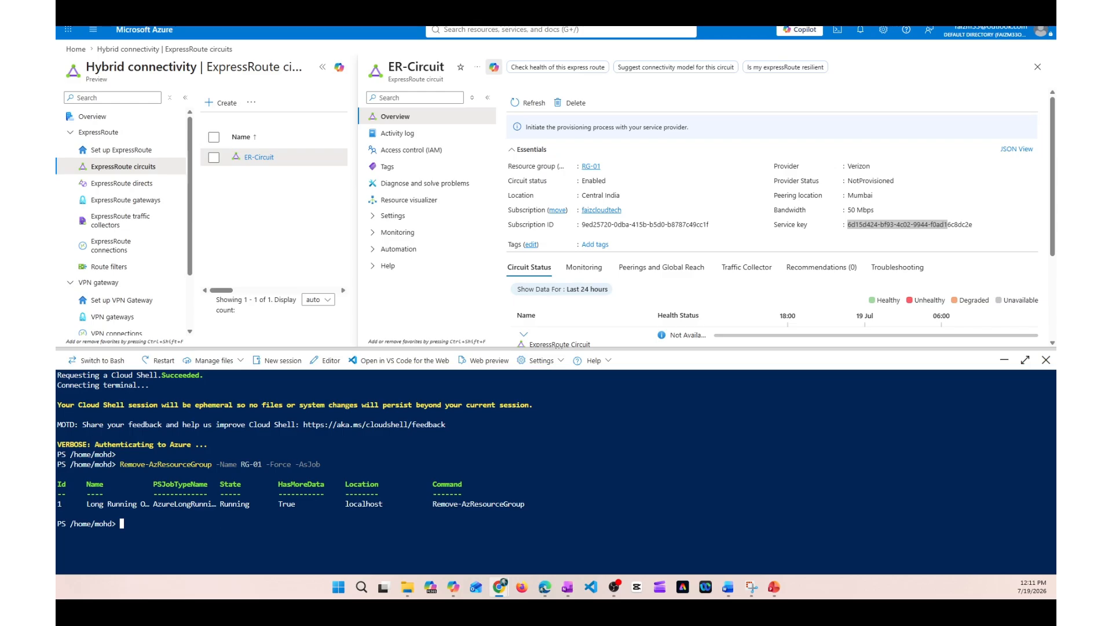
{"action": "key", "text": "alt+Tab"}
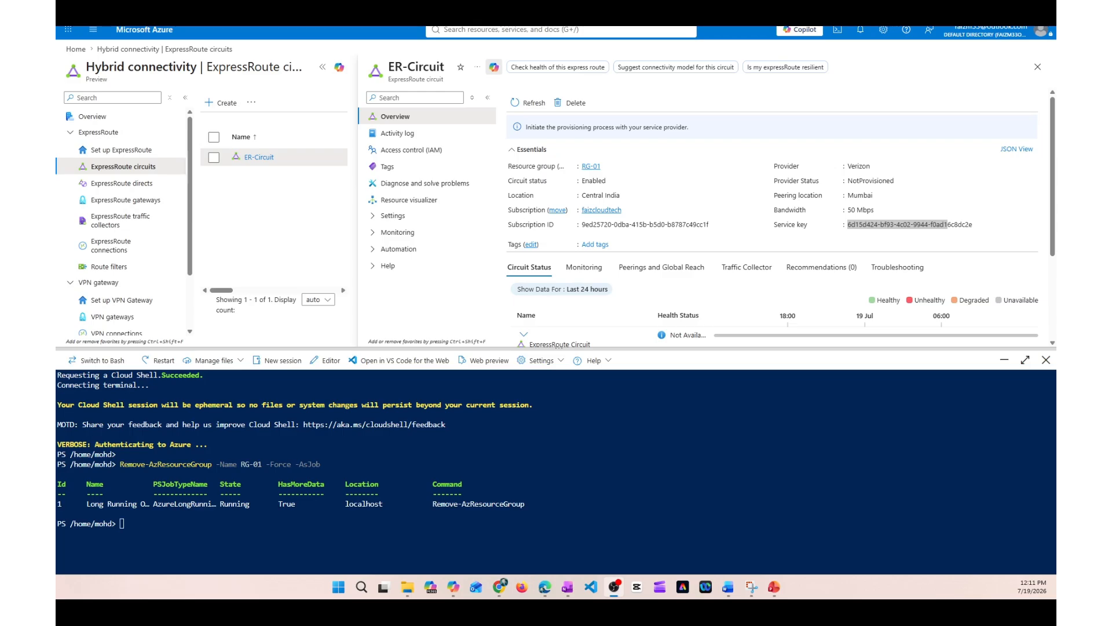